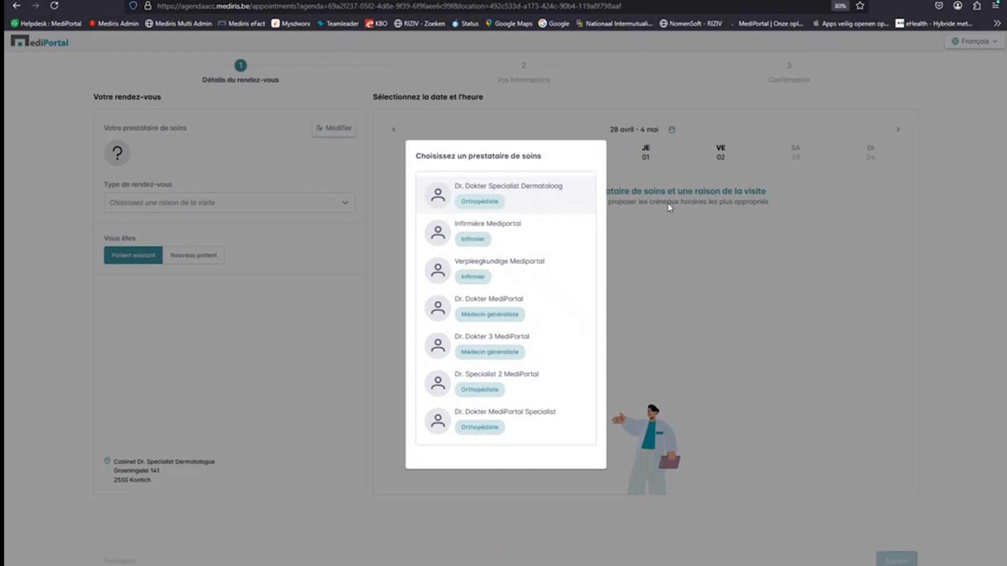
- Book a Contrôle grains de beauté with the dermatologist on Tuesday 29 April, 13:40, and continue
left_click(485, 194)
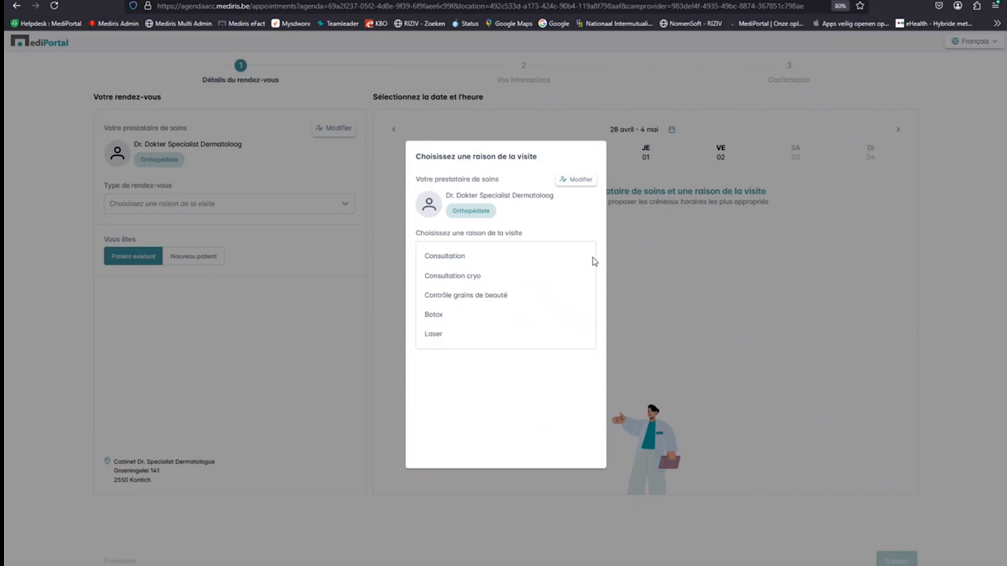
left_click(480, 300)
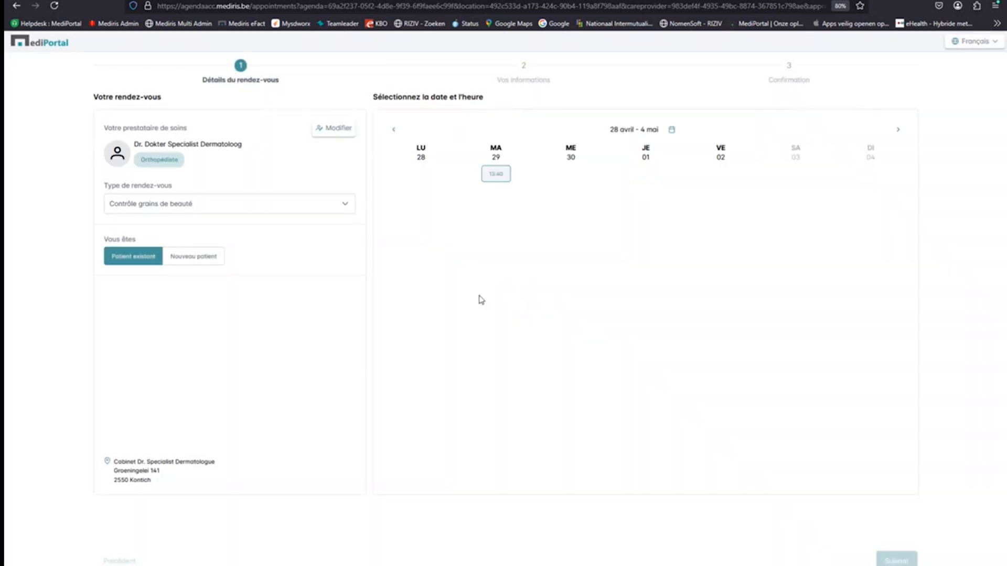
left_click(494, 178)
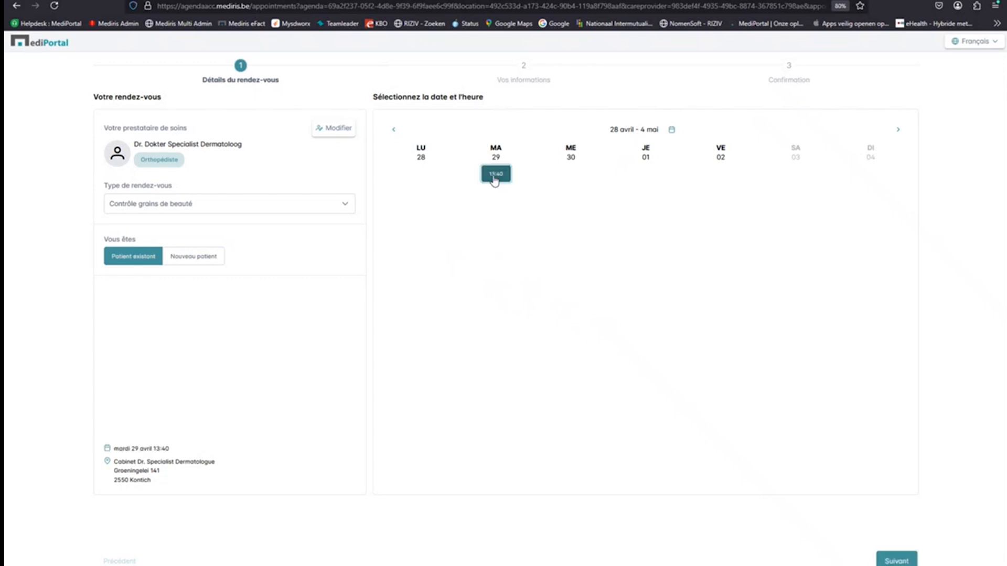
left_click(897, 561)
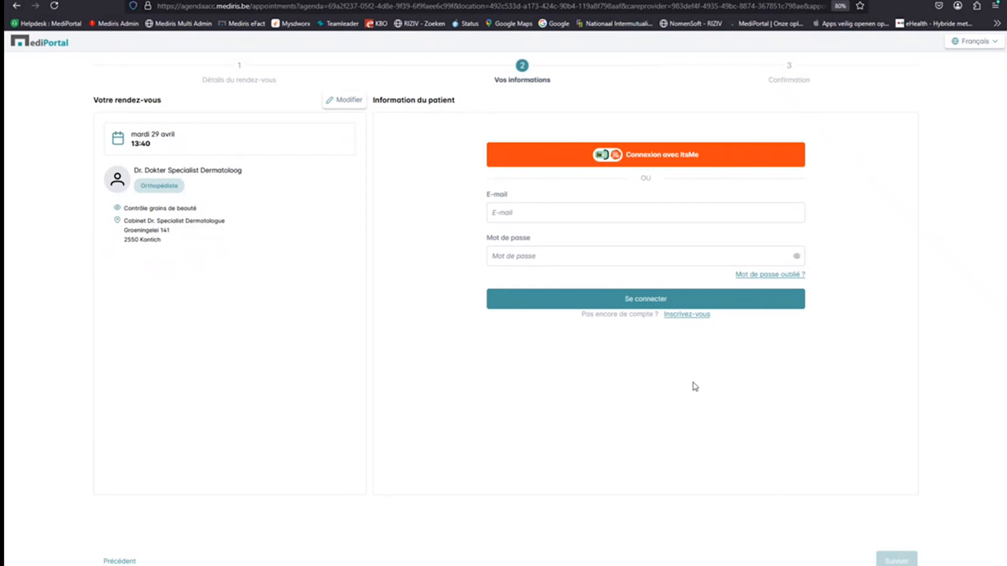
- Log in with the patient's e-mail and password, then continue to the confirmation step
left_click(575, 209)
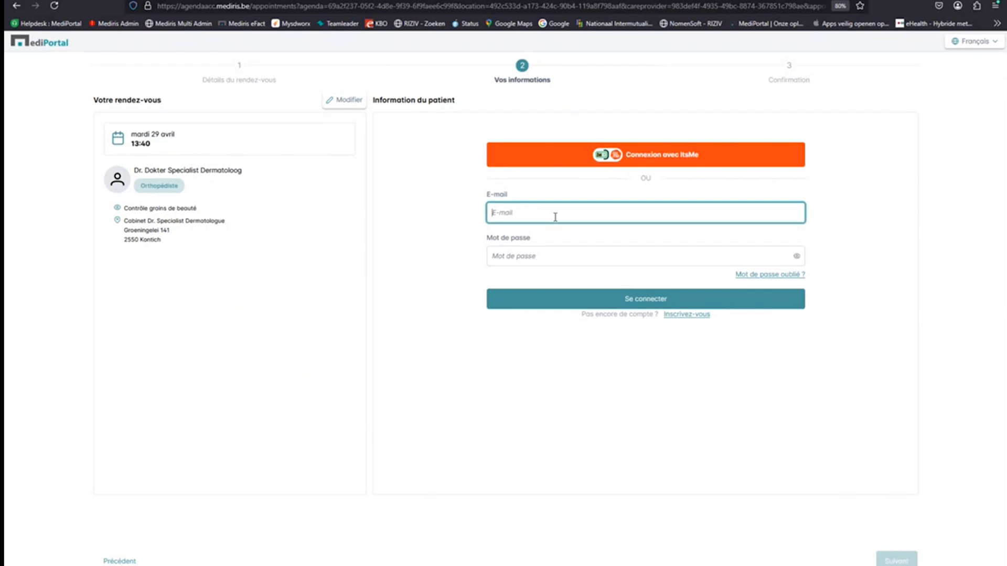
type("f")
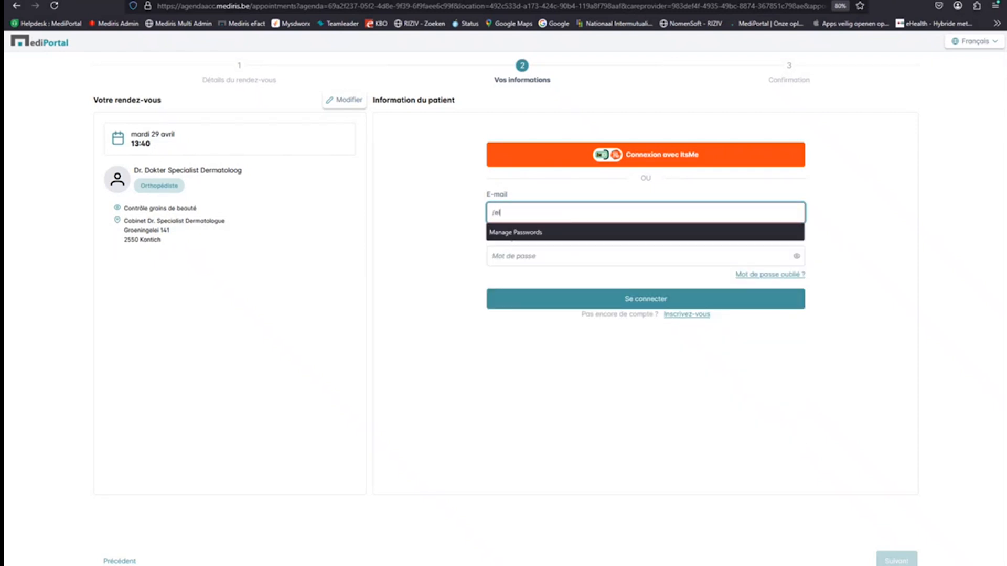
type(" -")
key("BackSpace")
key("BackSpace")
key("Tab")
type("•••••••••••")
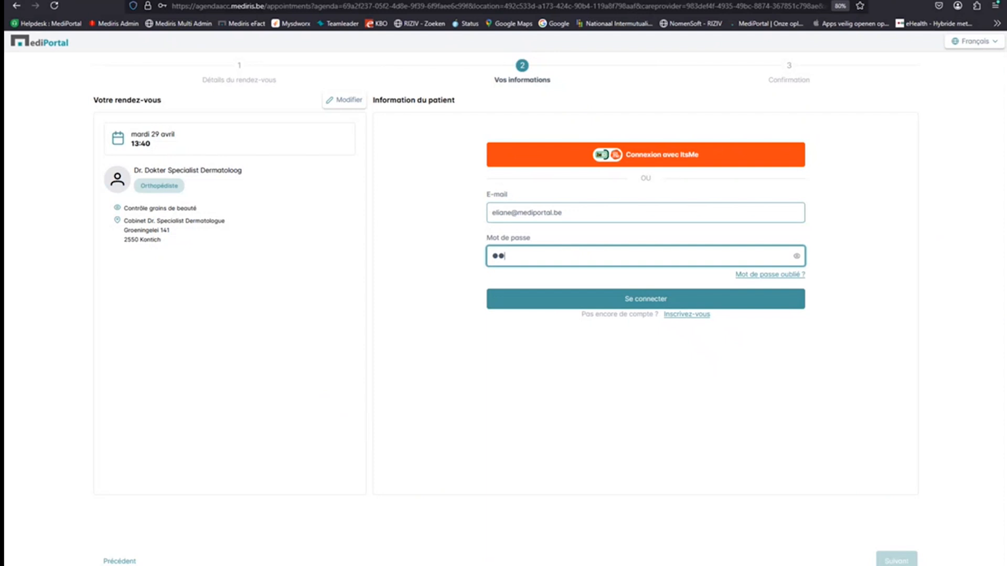
left_click(629, 300)
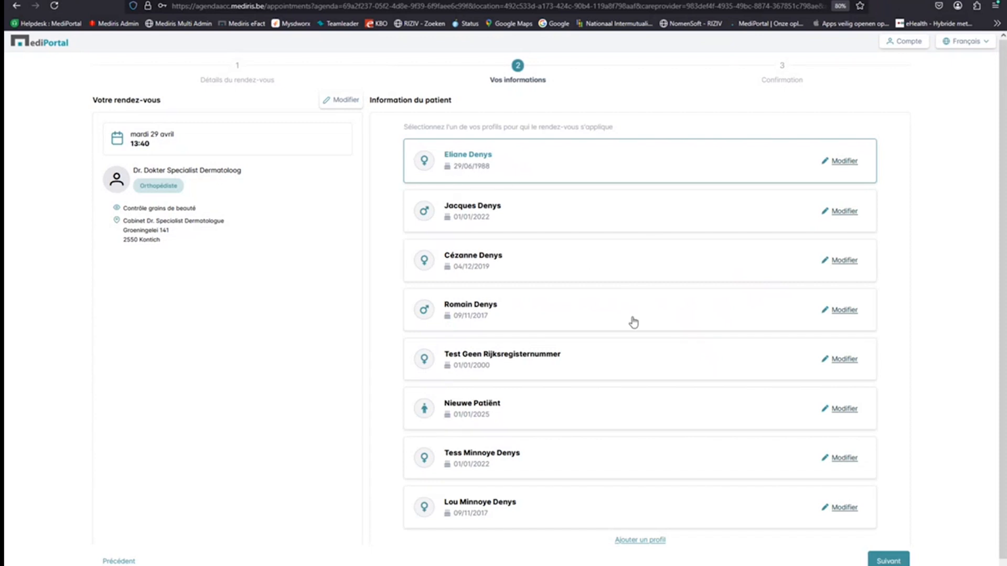
left_click(887, 561)
- Accept the privacy consent, check the summary's address, reason and date, and confirm the booking
left_click(475, 283)
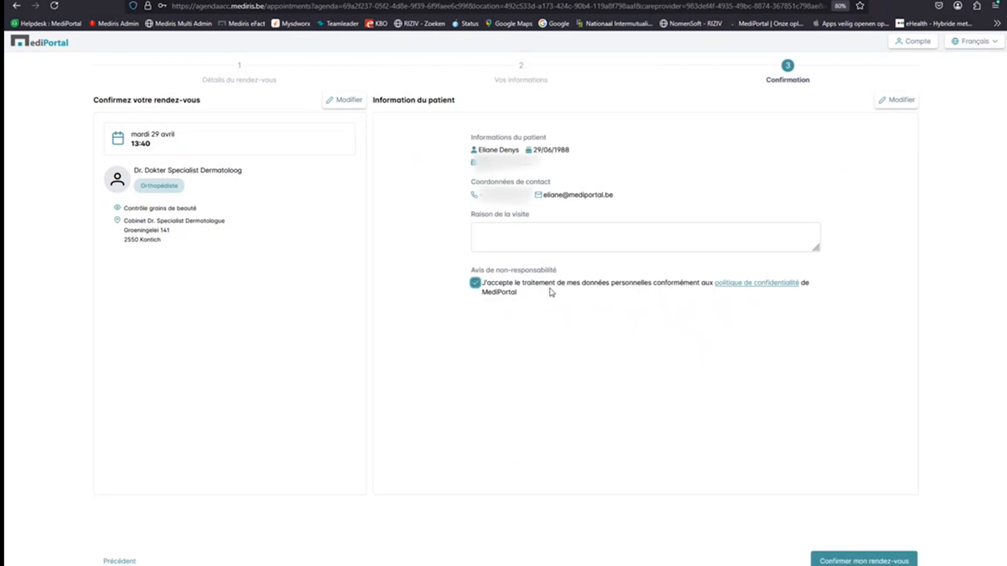
left_click_drag(178, 245, 124, 219)
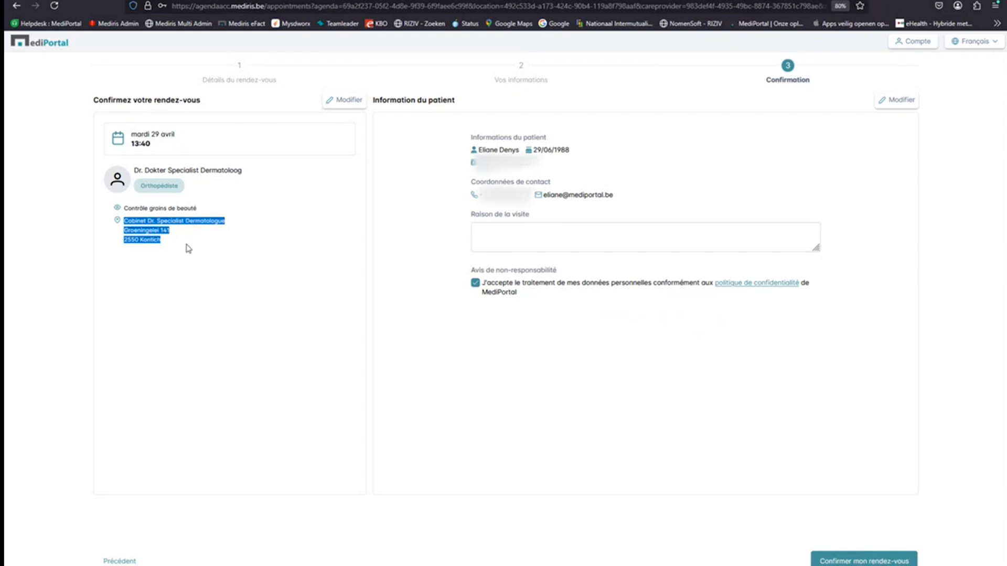
left_click_drag(200, 219, 125, 210)
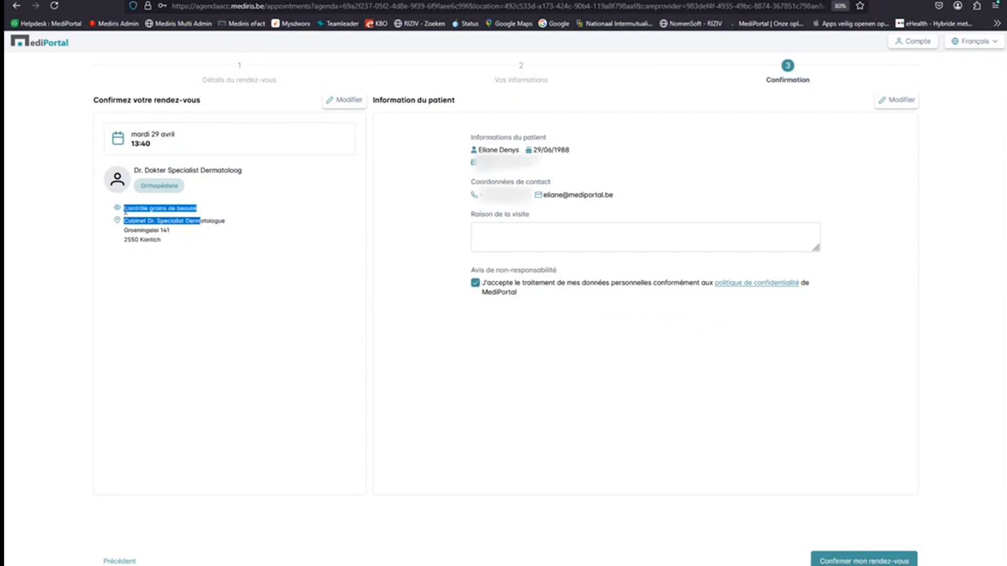
left_click_drag(154, 147, 133, 136)
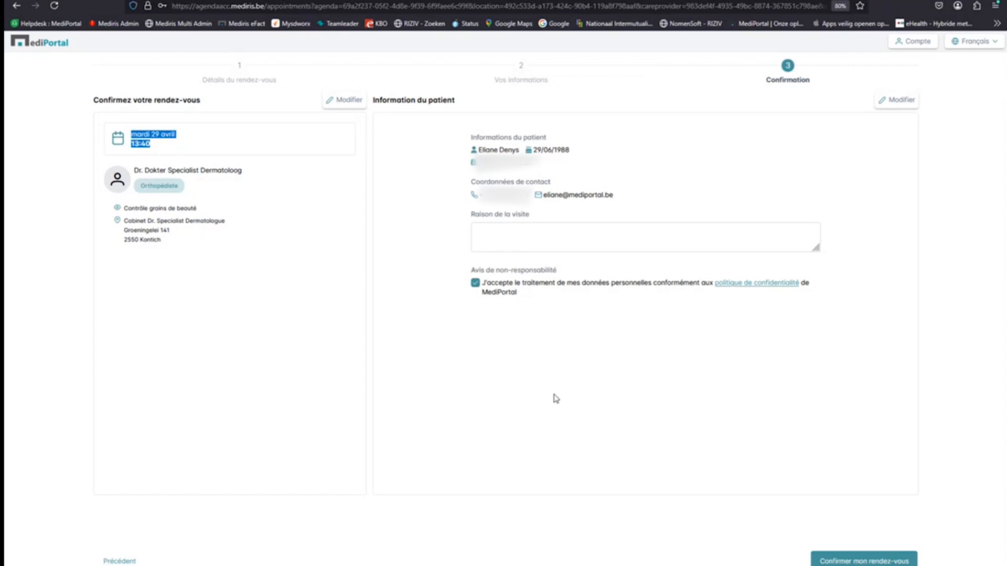
left_click(845, 562)
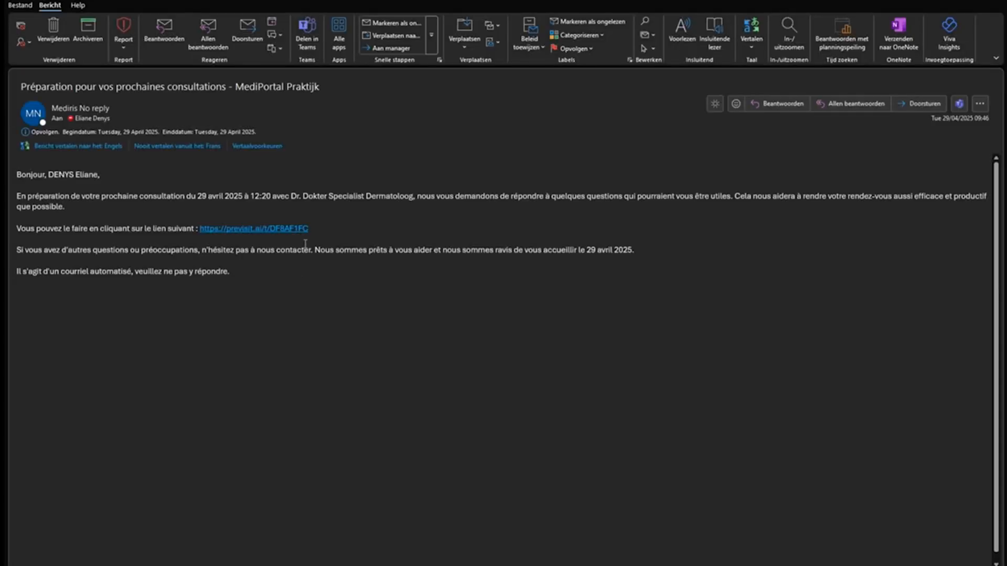
mouse_move(251, 238)
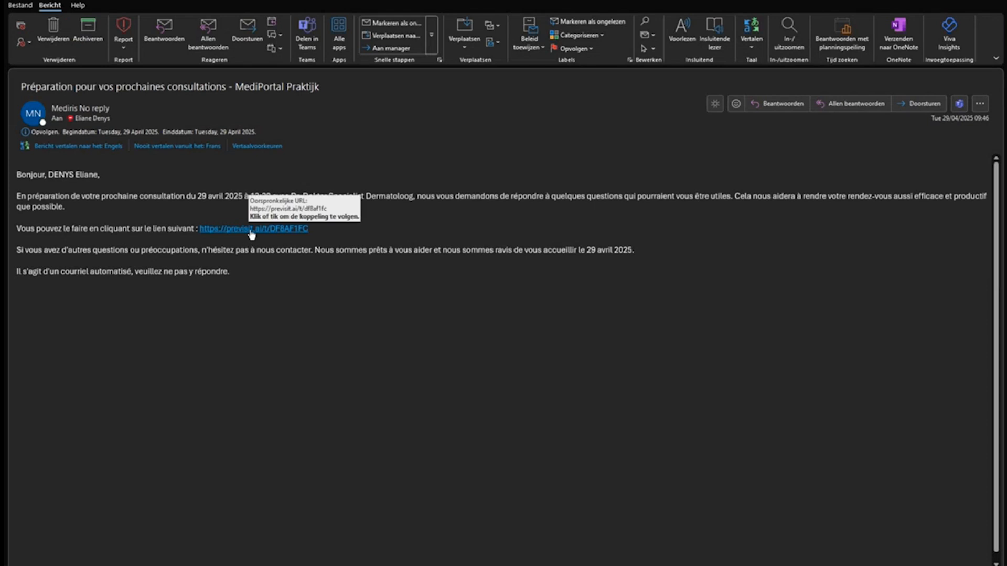
left_click(251, 231)
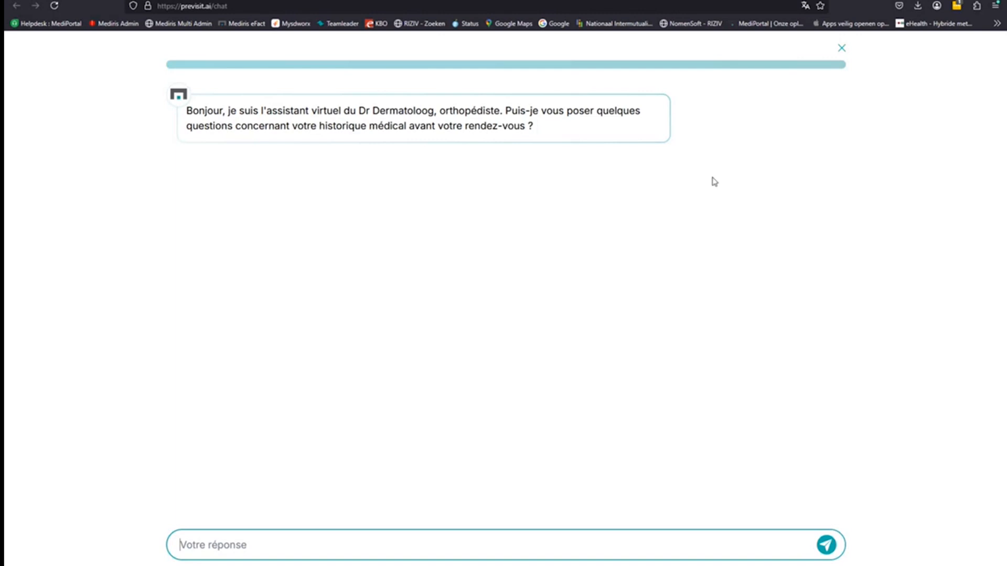
- Answer 'oui' to the first question, then say you were referred by your médecin traitant
left_click(210, 546)
type("oui")
key("Return")
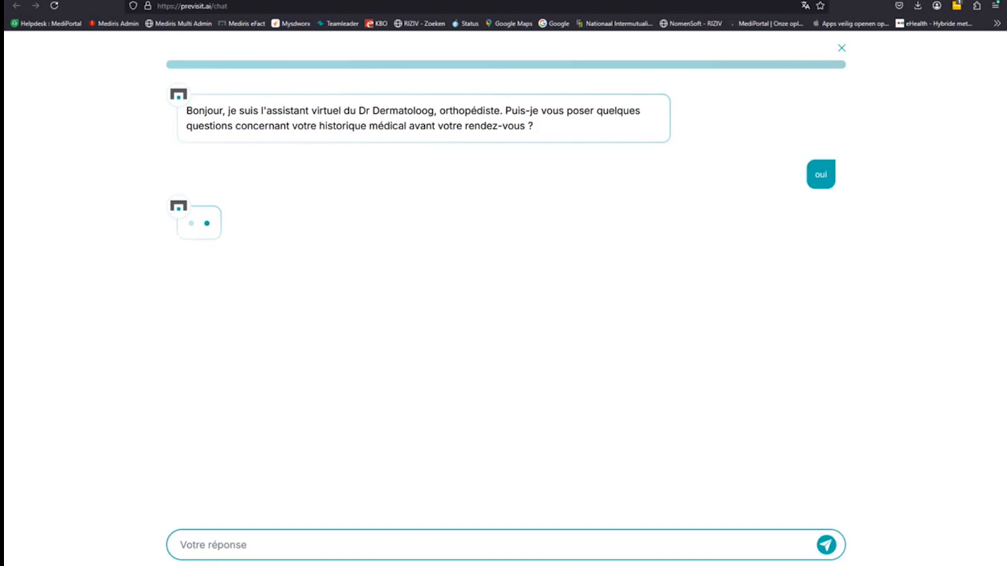
type("je suis dirigé par méde")
key("BackSpace")
key("BackSpace")
key("BackSpace")
key("BackSpace")
type("on me")
key("BackSpace")
type("édecin")
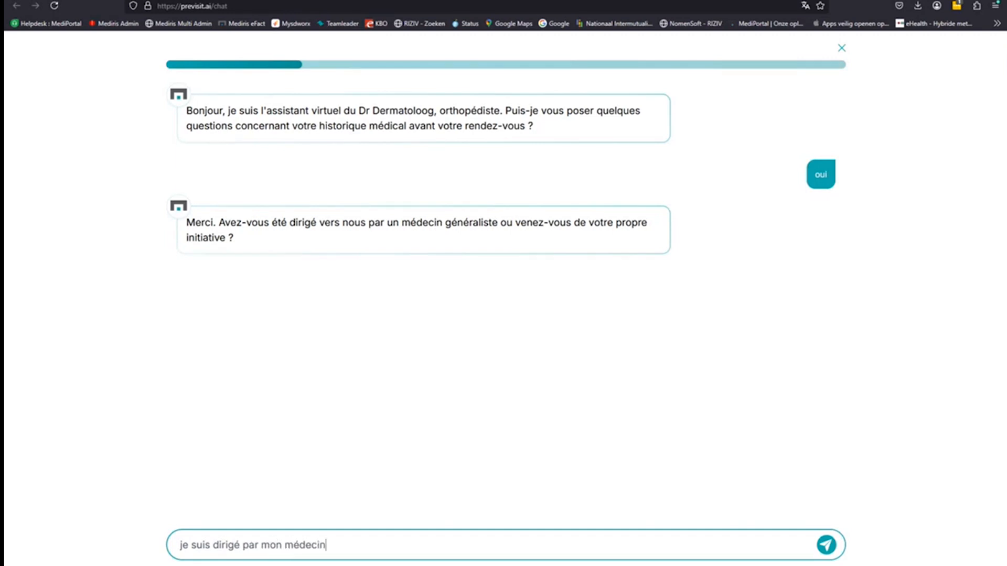
type(" traitant")
key("Return")
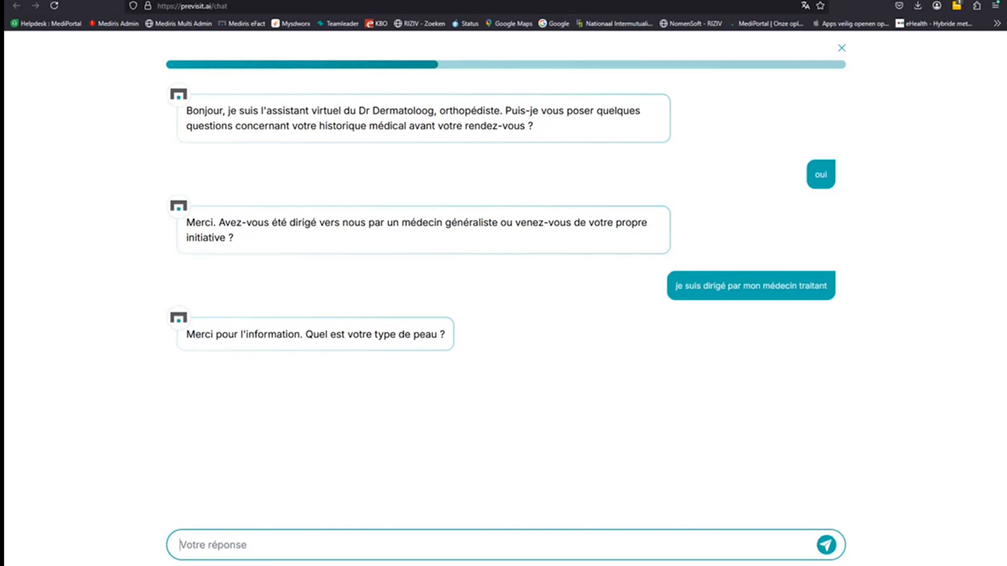
- Reply 'peau claire' for skin type and 'parfois' for childhood sunburns
type("peau claire")
key("Return")
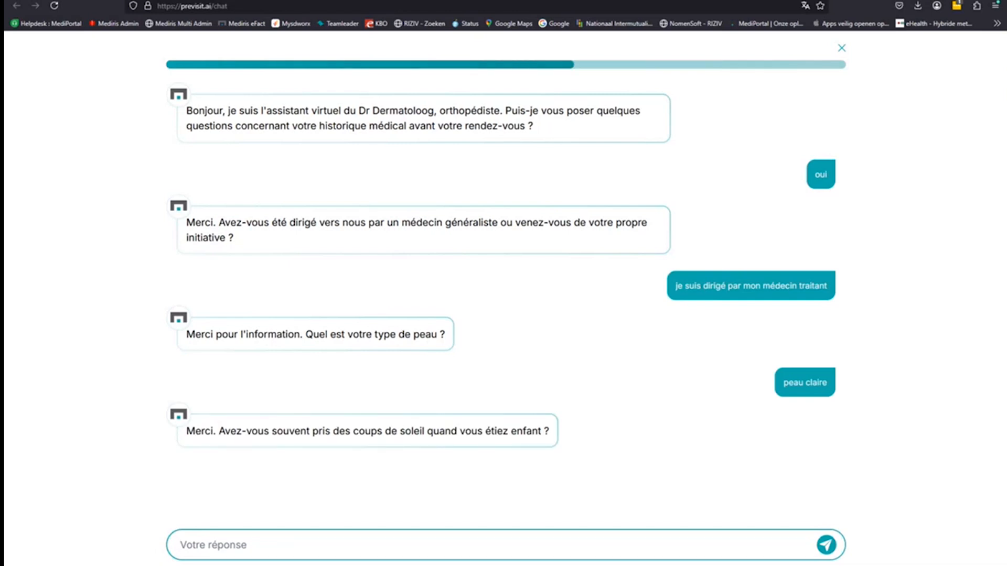
type("parf")
key("BackSpace")
type("fois")
key("Return")
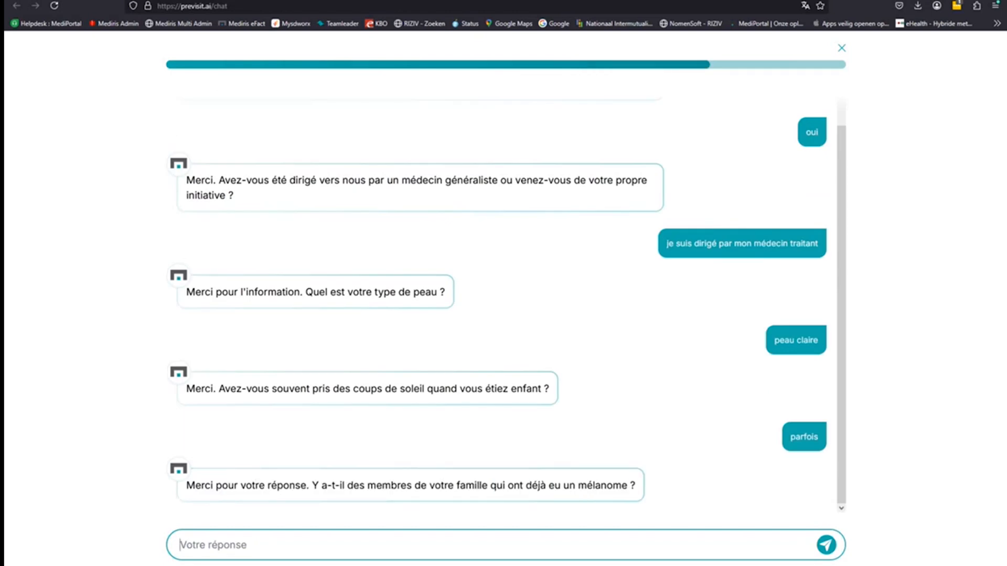
- Answer 'oui, mon père' for family melanoma and 'non' for personal melanoma history
type("p")
key("BackSpace")
type("oui, mon père")
key("Return")
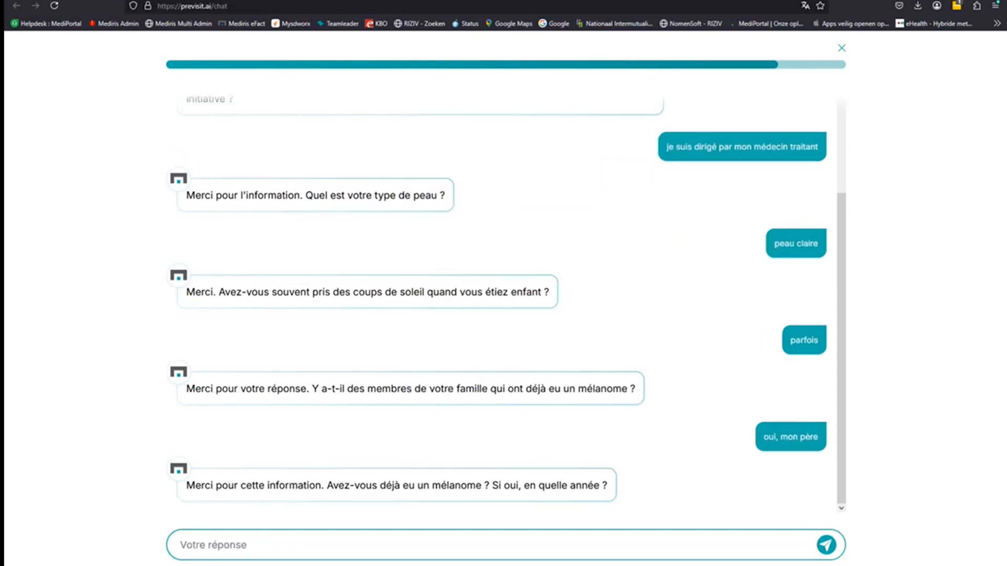
type("non")
key("Return")
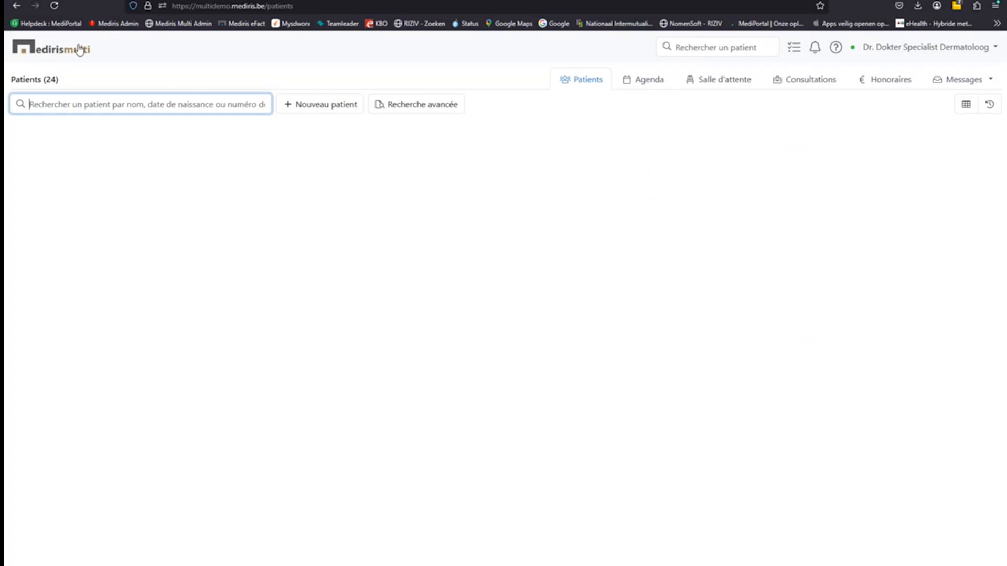
- Switch Mediris Multi to the Agenda showing the week of 28 April–4 May 2025
left_click(237, 364)
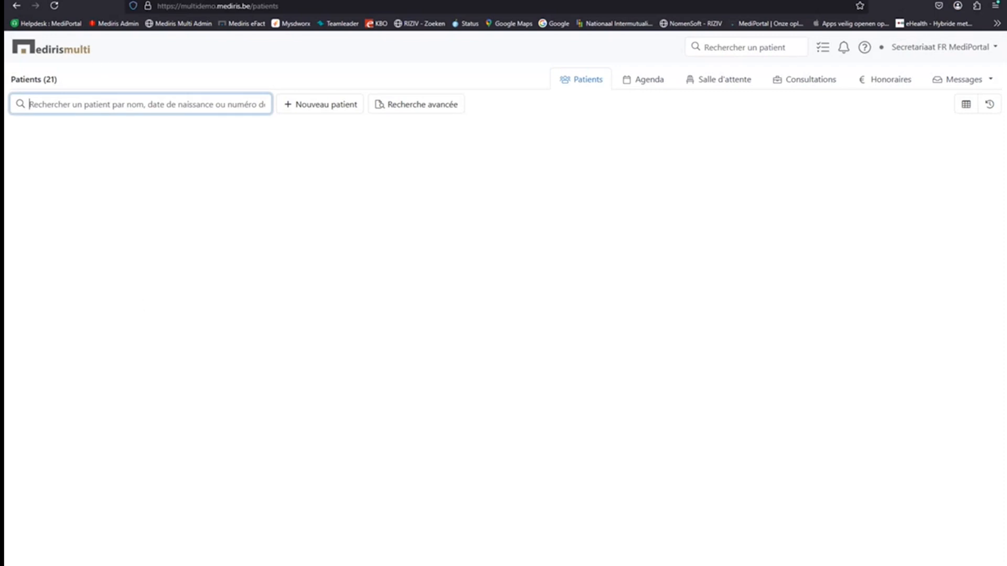
left_click(650, 83)
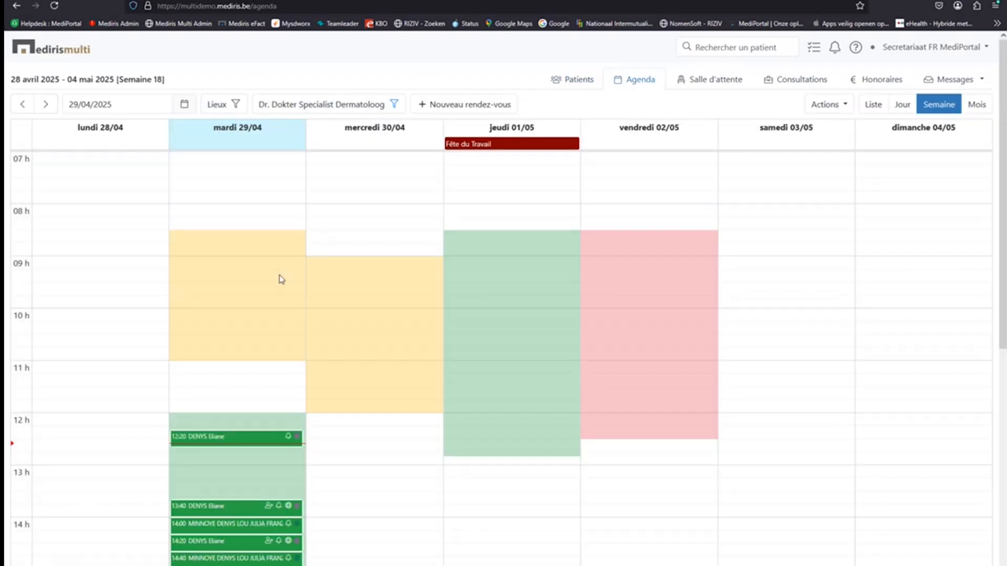
- Open the patient file from Tuesday 29/04's 12:20 appointment
mouse_move(214, 439)
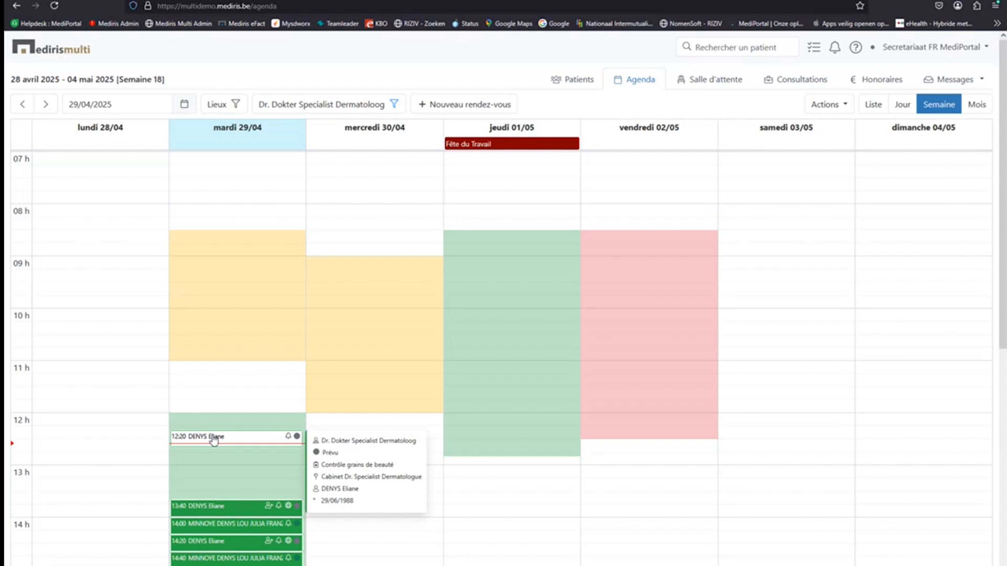
left_click(214, 438)
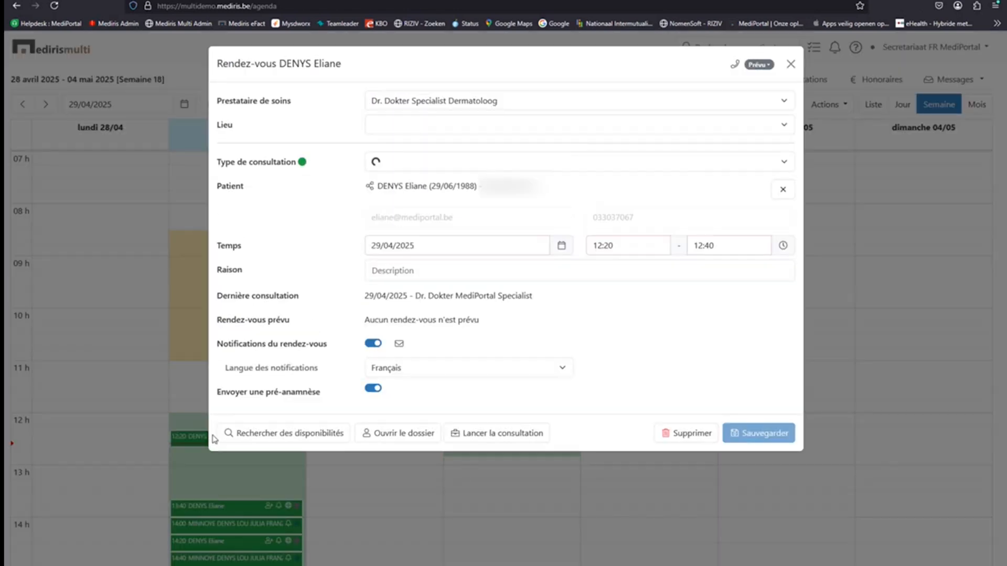
left_click(386, 438)
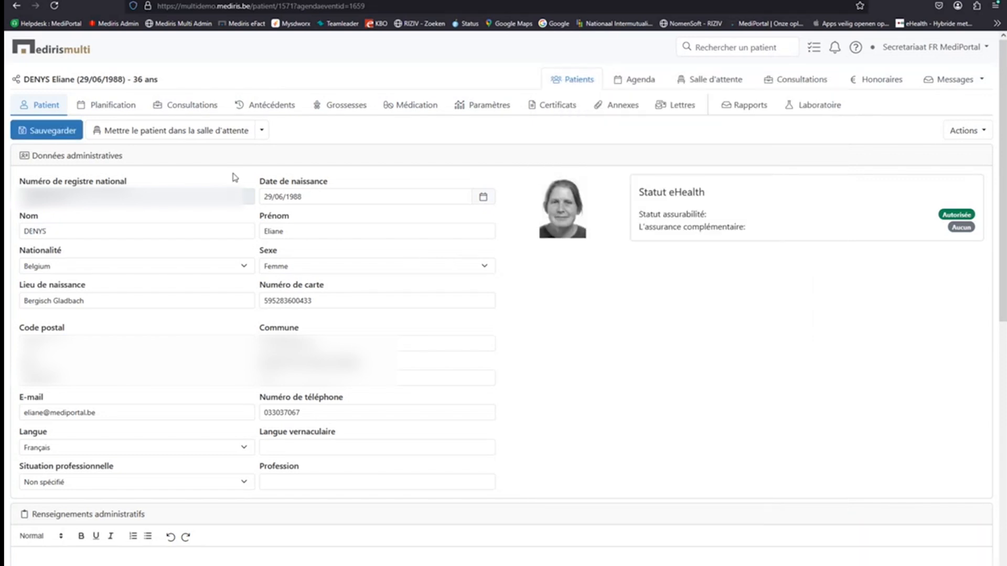
- Save the patient's administrative data and place the patient in the waiting room
left_click(54, 130)
left_click(152, 138)
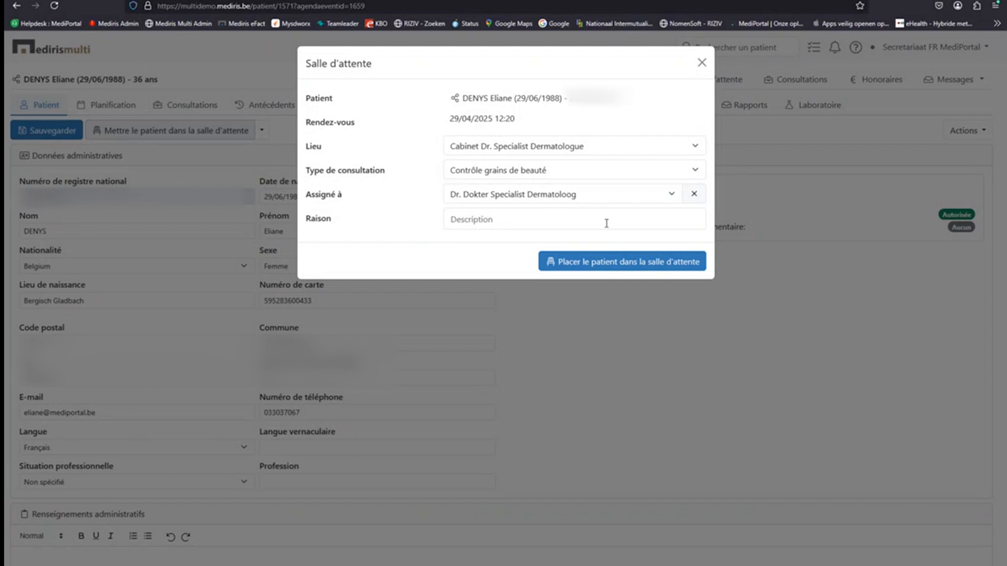
left_click(611, 264)
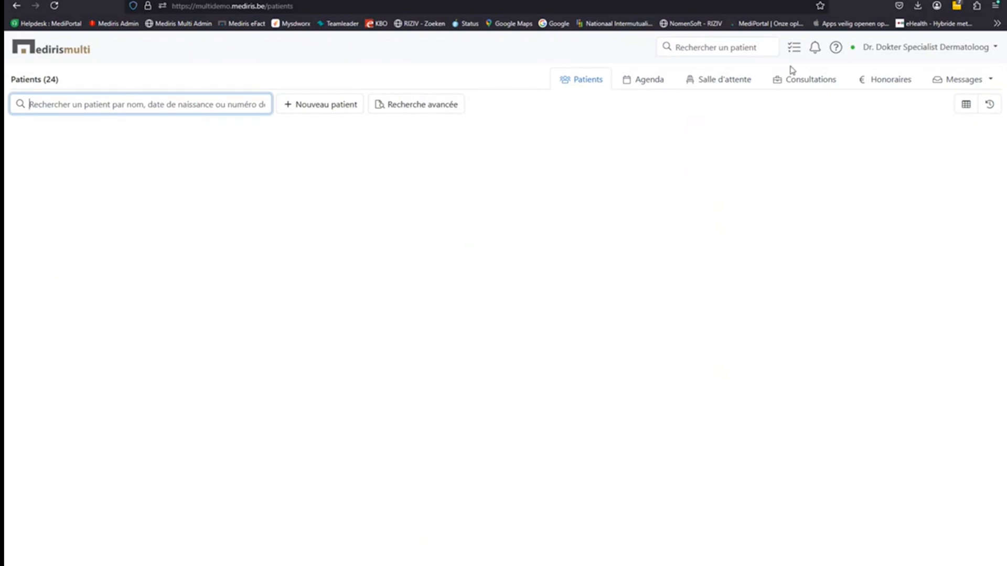
- In the Salle d'attente list, review the Attribué à filter and launch the waiting patient's consultation
left_click(738, 89)
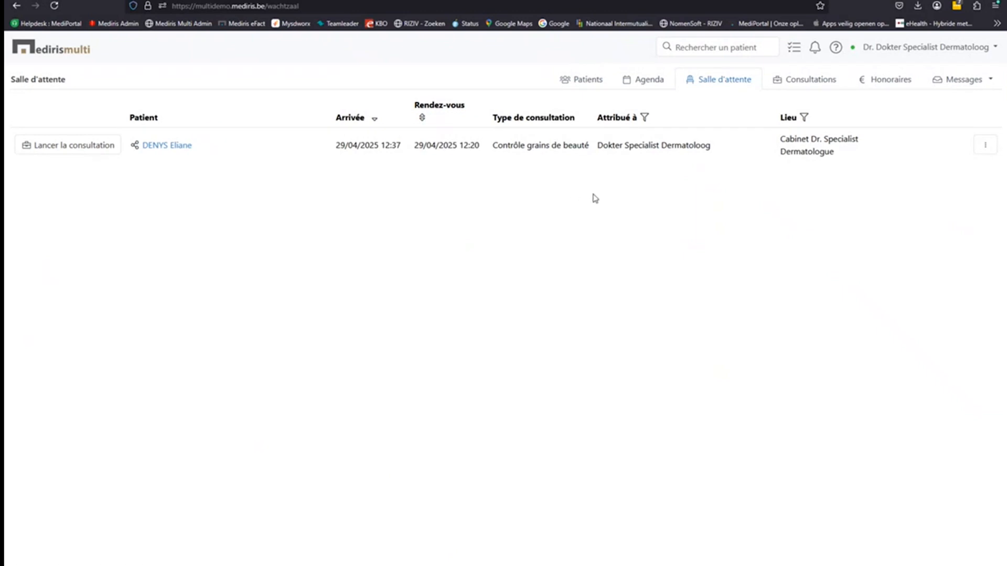
left_click(645, 119)
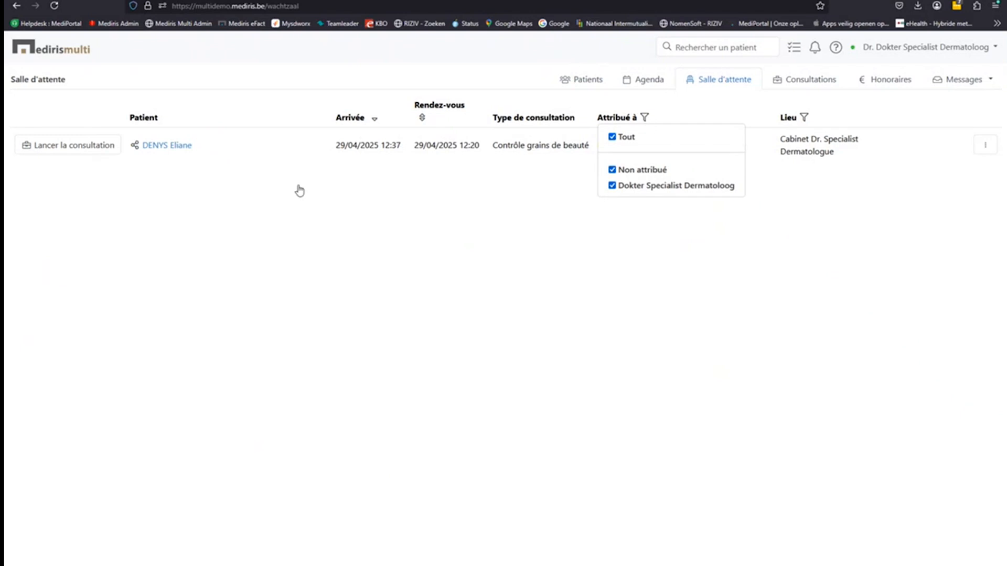
left_click(96, 175)
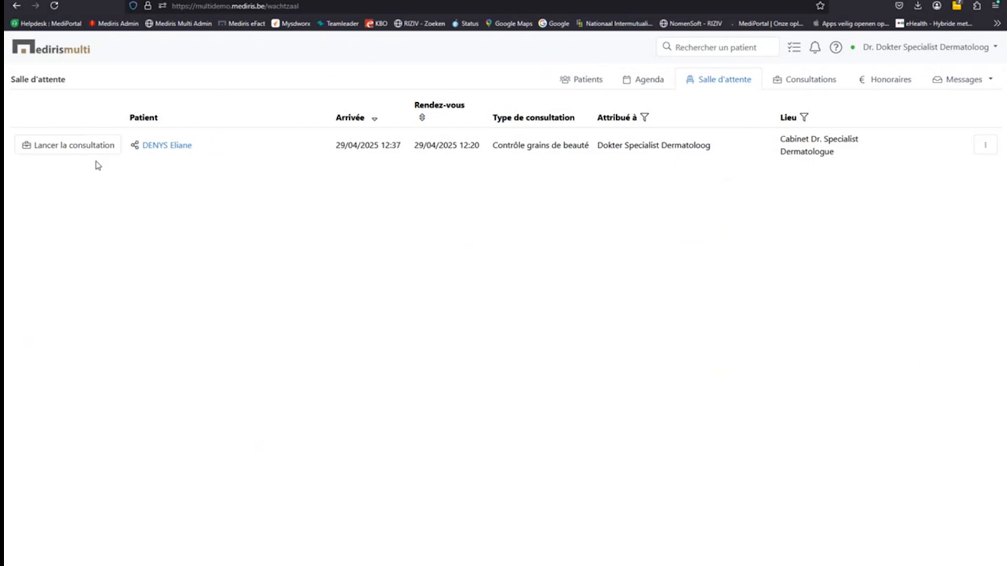
left_click(62, 152)
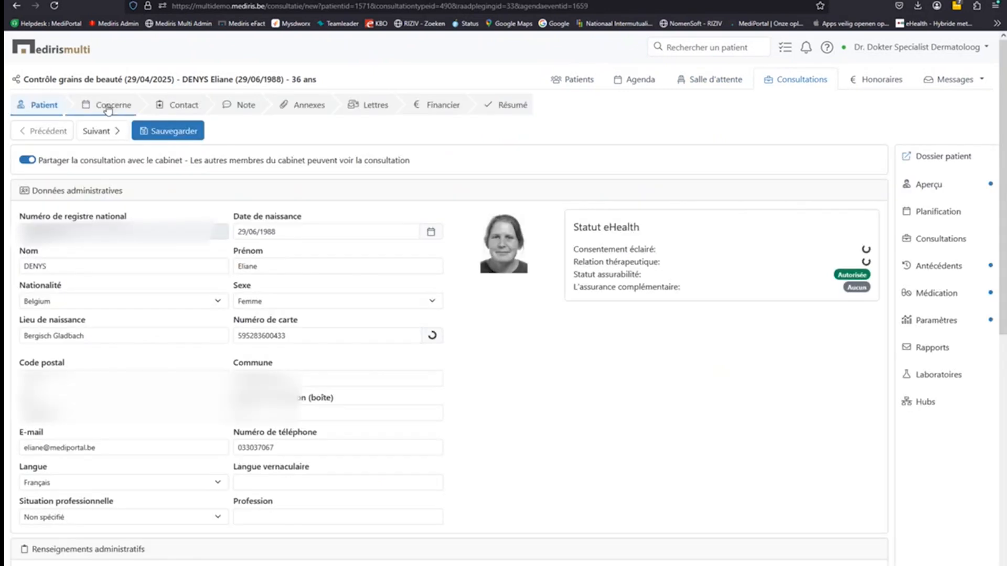
- Review the consultation's author and date under Concerne, then show the Contact form
left_click(113, 107)
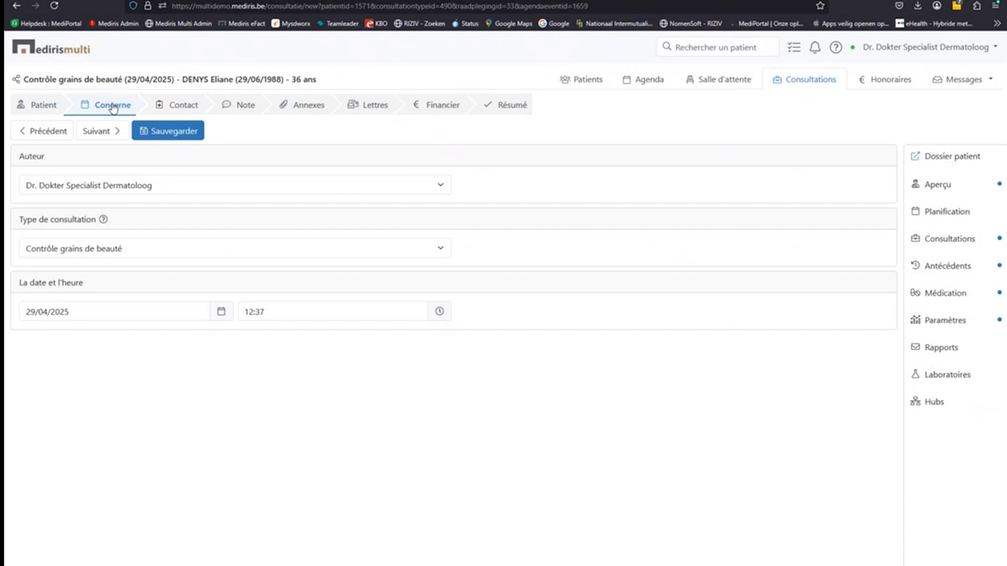
left_click(174, 111)
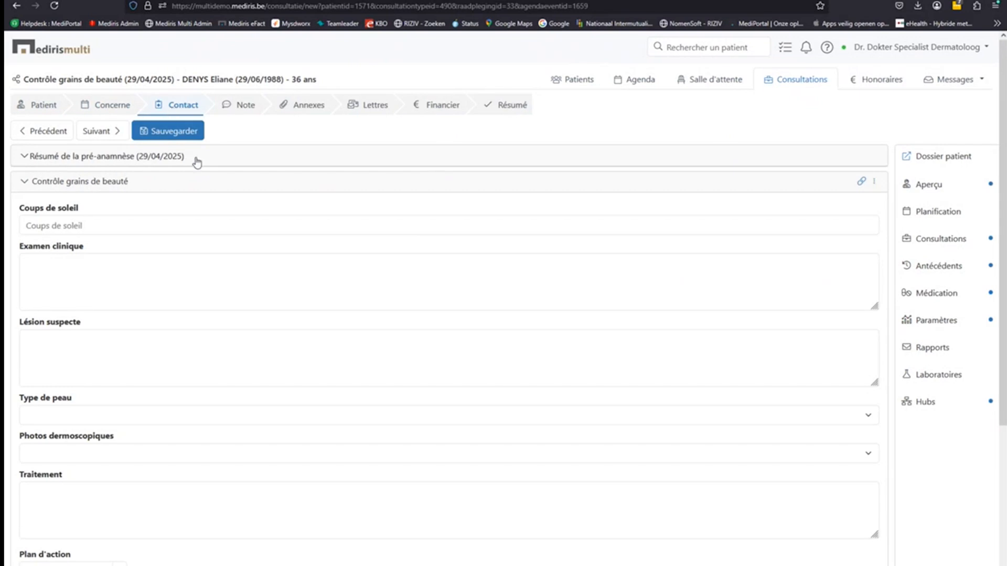
- Expand the pre-anamnesis summary and list the patient's past consultations from 29/04/2025 back to 2024
left_click(134, 160)
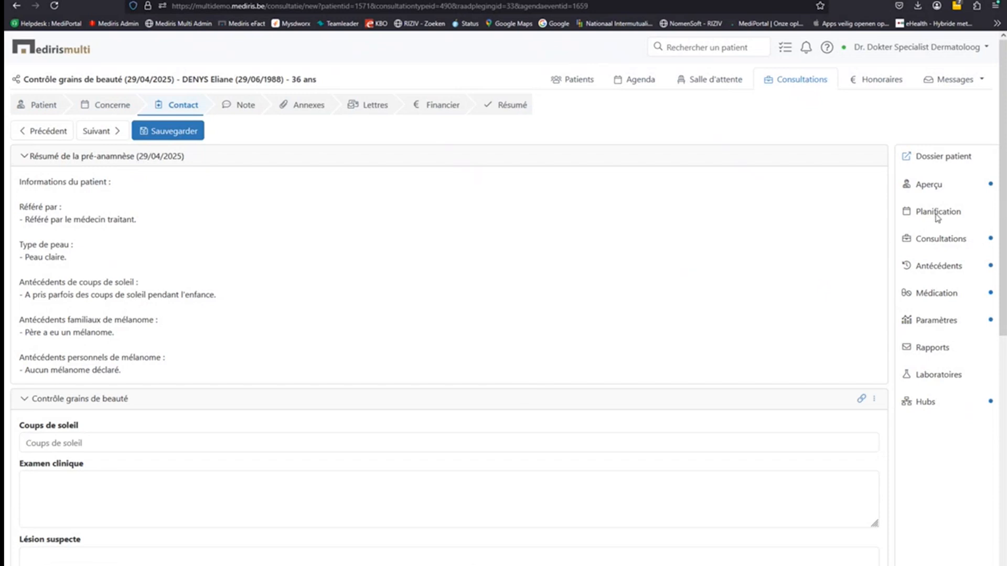
left_click(937, 241)
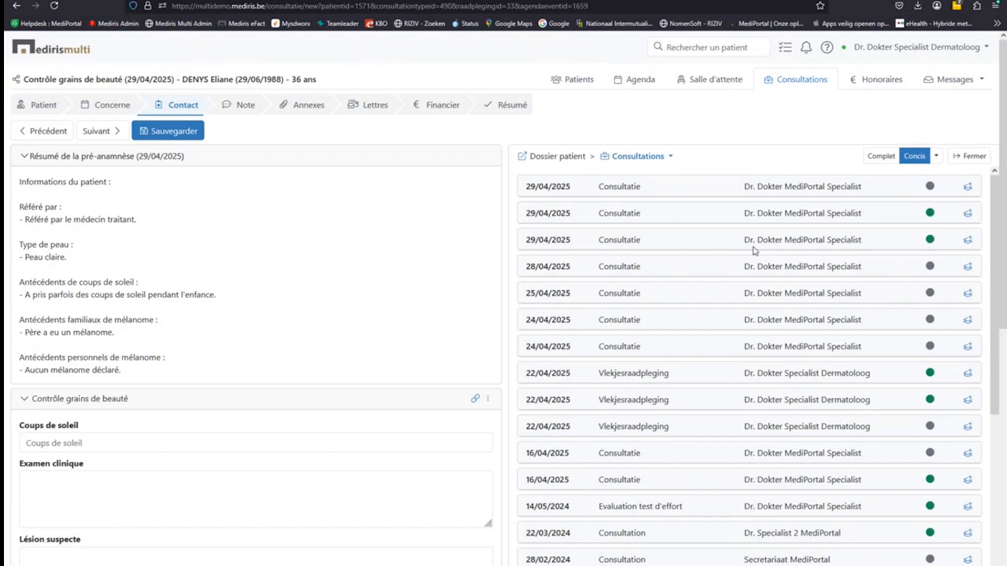
- Look over the two 29/04/2025 consultations, then switch the side panel to the patient's Antécédents
left_click(621, 191)
left_click(623, 191)
left_click(625, 242)
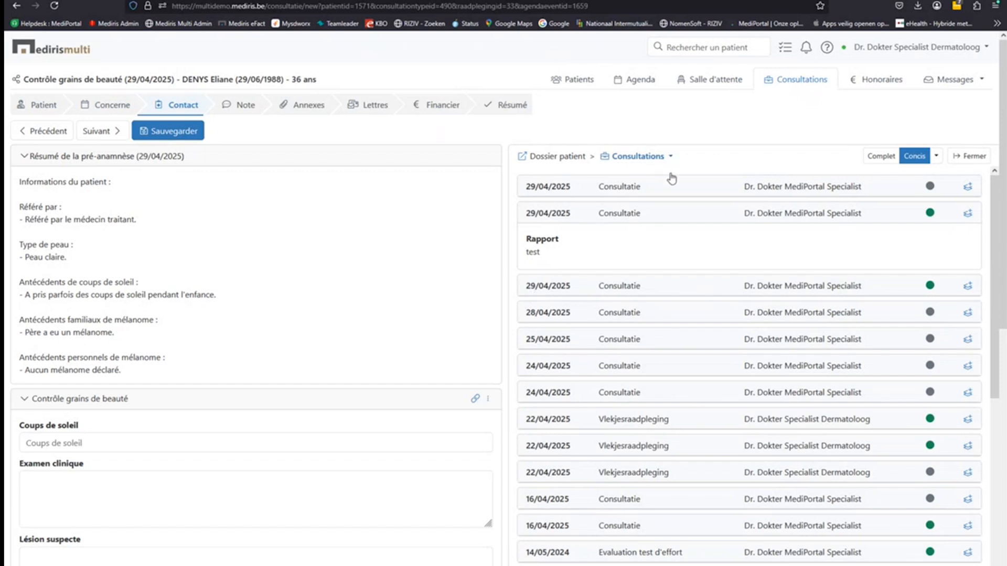
left_click(662, 158)
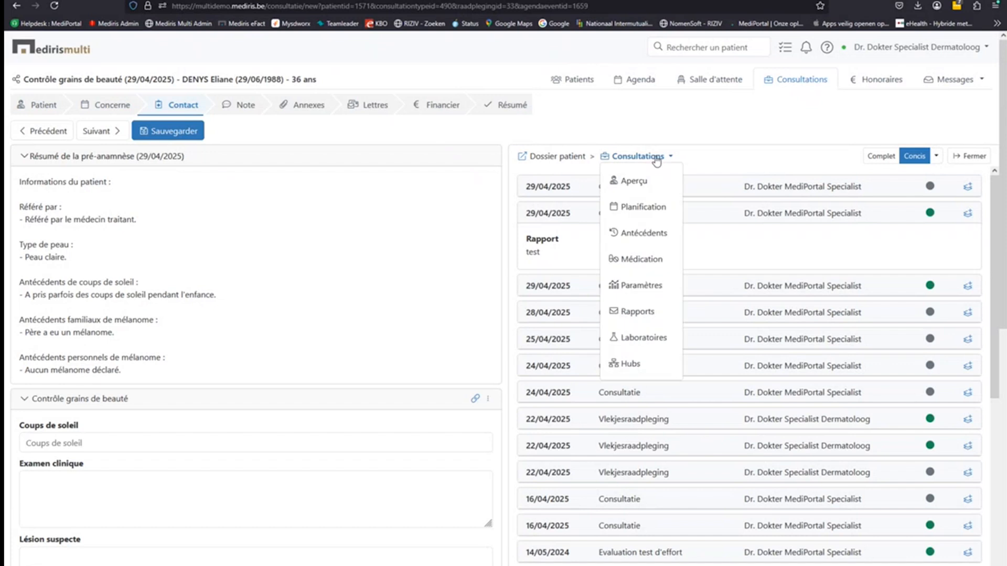
left_click(652, 232)
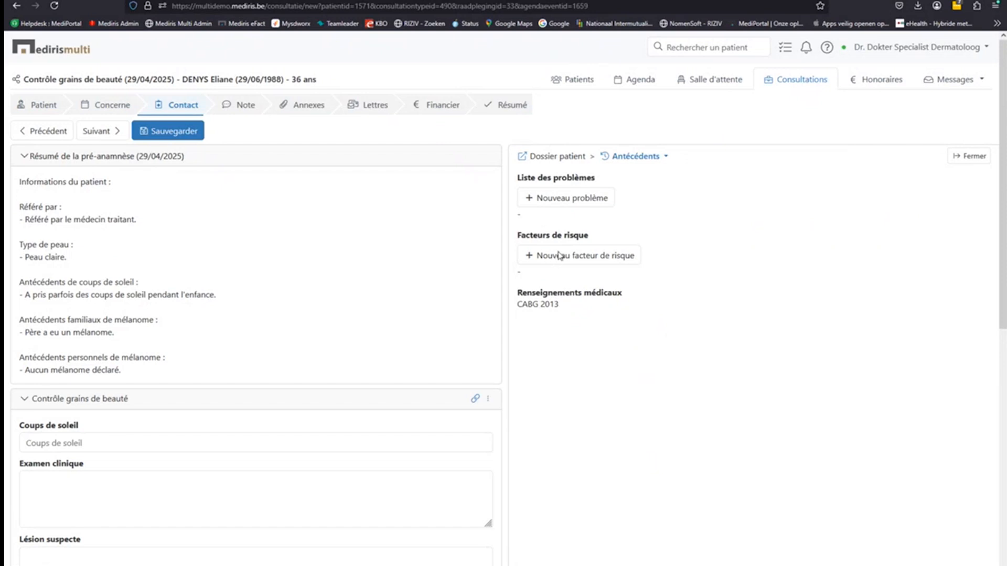
- Save a new Familial risk factor 'Mélanome' in the patient's Antécédents
left_click(602, 261)
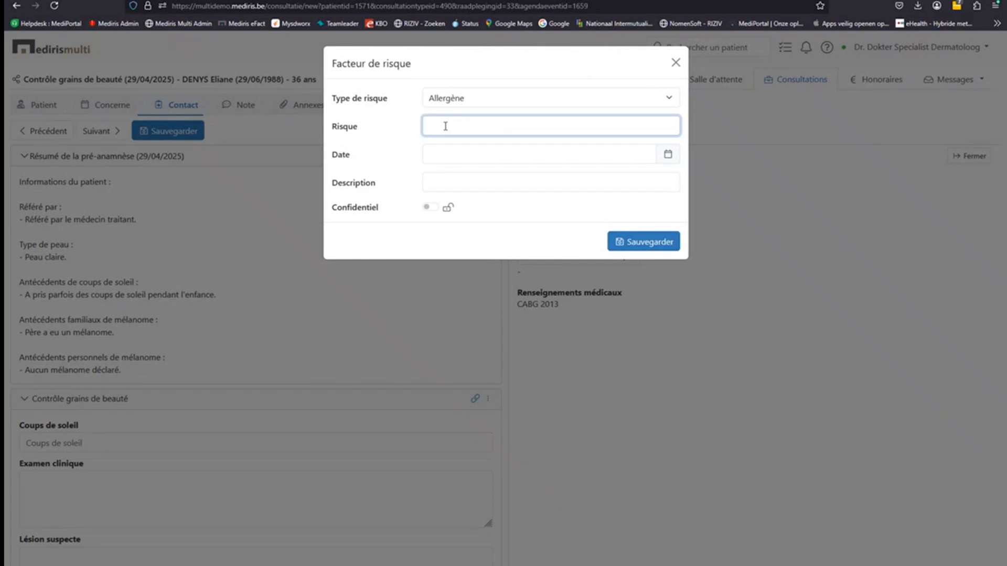
left_click(493, 101)
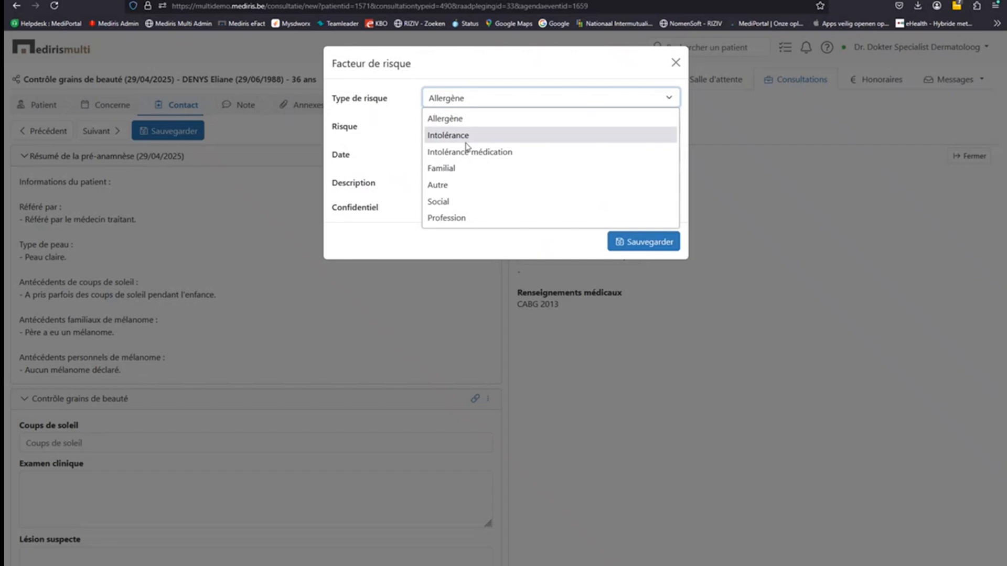
left_click(456, 169)
left_click_drag(453, 125, 382, 130)
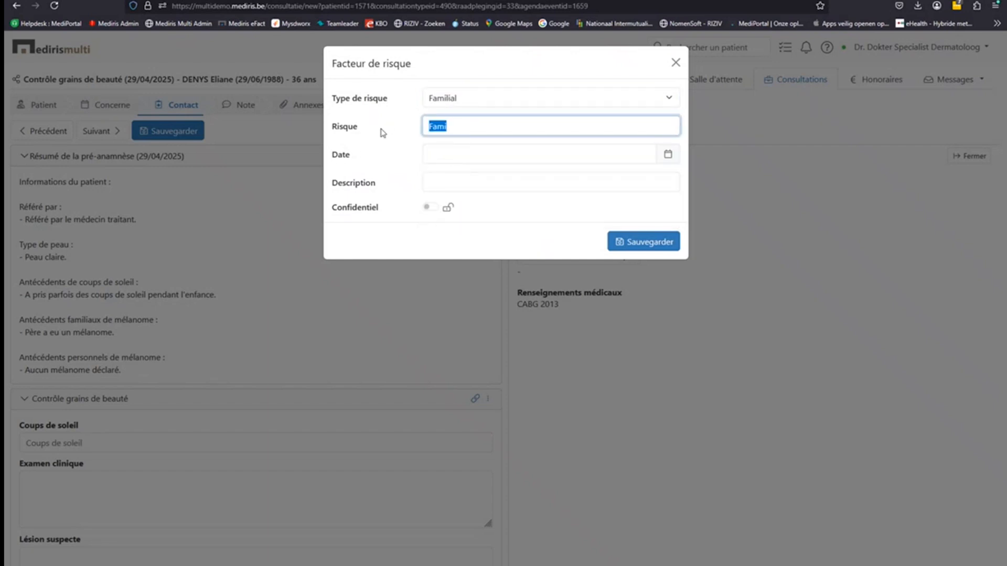
type("Mélanome")
left_click(632, 240)
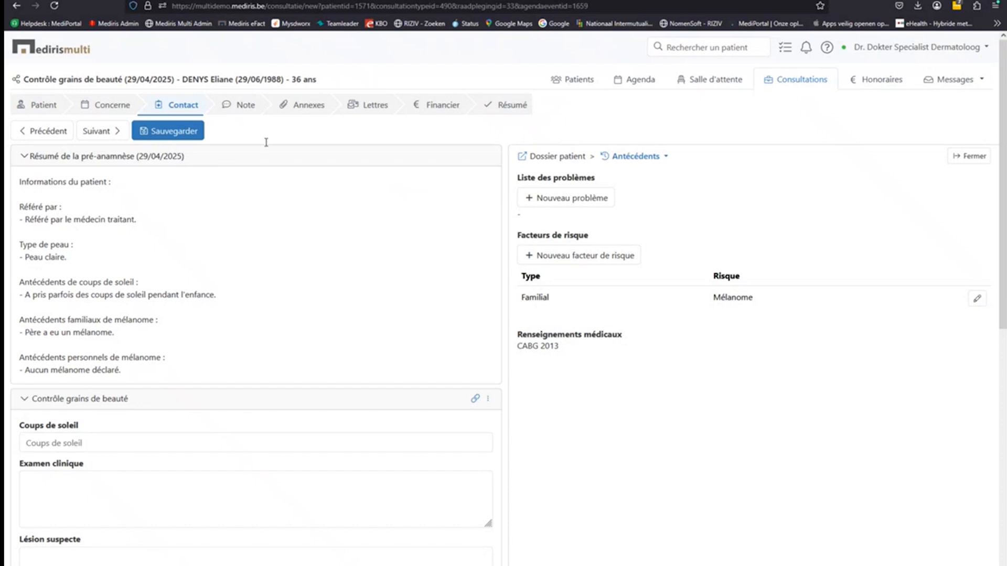
- Collapse the summary and record sunburns 'parfois' and suspect lesion 'Oui, partie supérieur du bras gauche'
left_click(25, 157)
left_click(53, 227)
type("parfois")
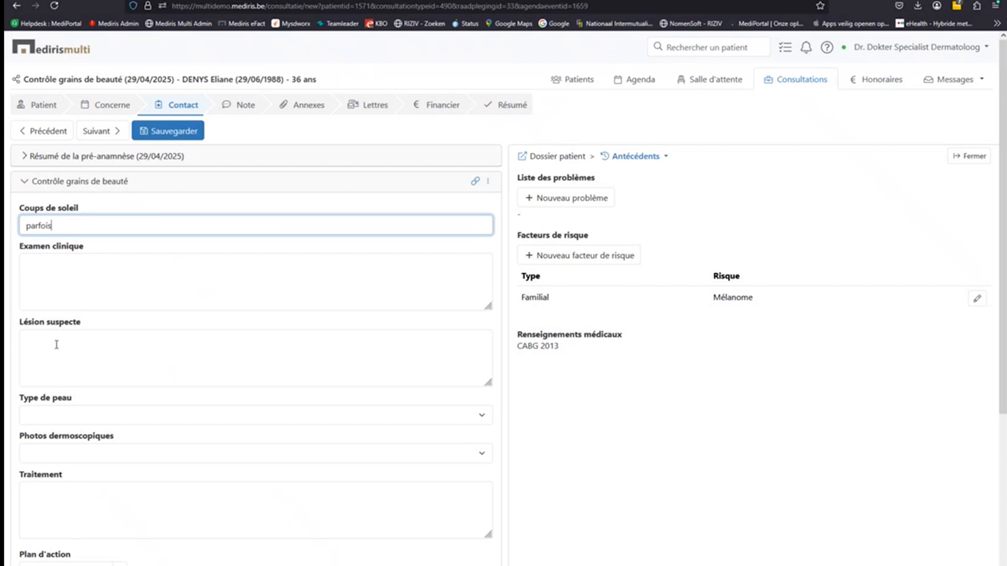
left_click(58, 345)
type("Qui")
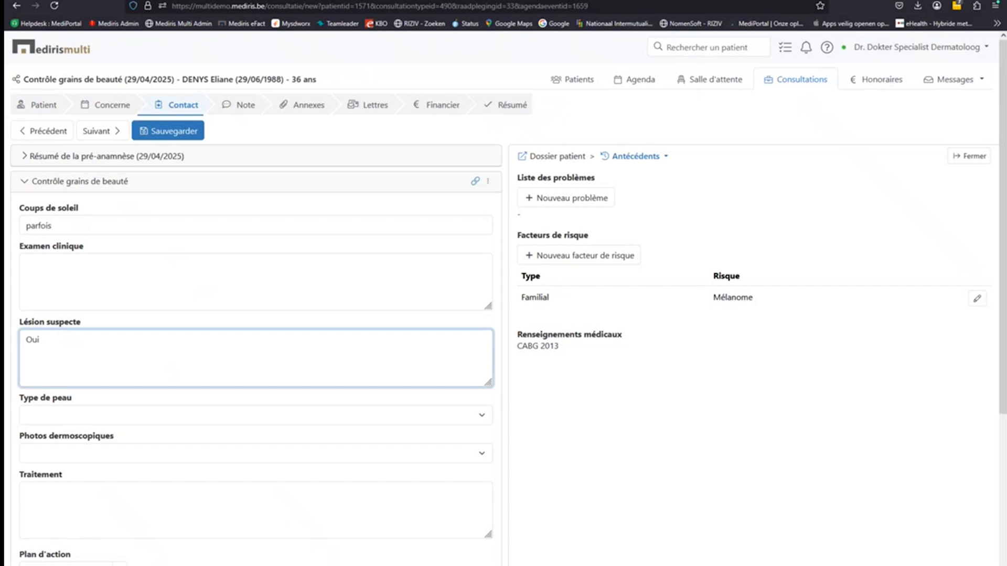
type(", partie supérieur du")
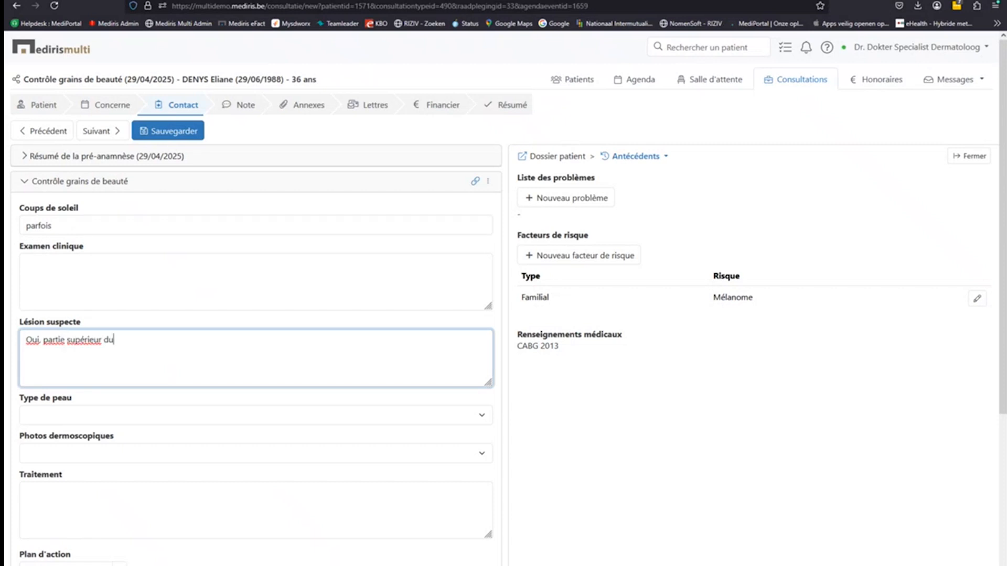
type(" bras gauche")
- Set the skin type to very fair with red or blond hair
left_click(397, 414)
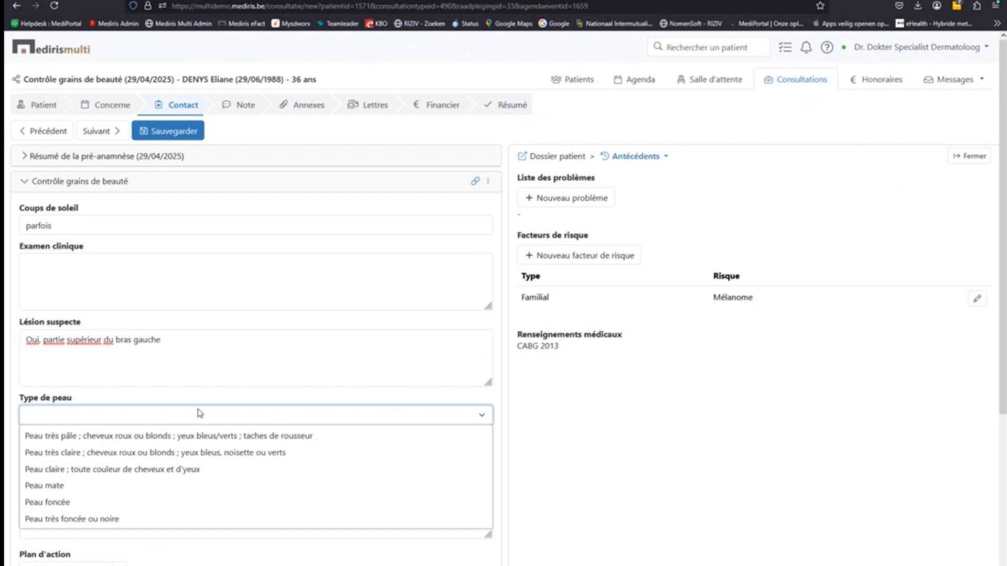
left_click(74, 454)
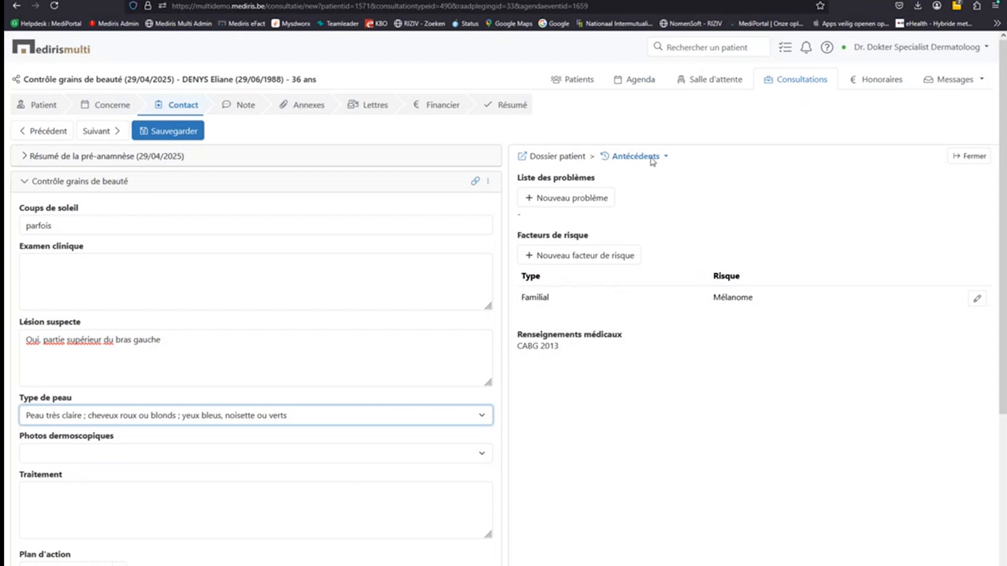
left_click(652, 158)
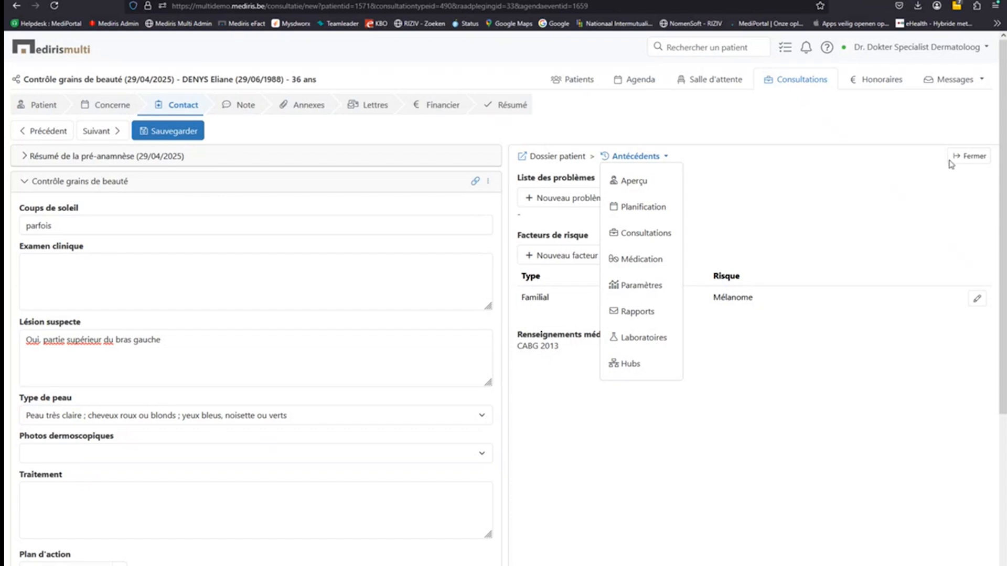
- Close the patient history view, then start an Anatomopathologie lab request and discard it
left_click(974, 157)
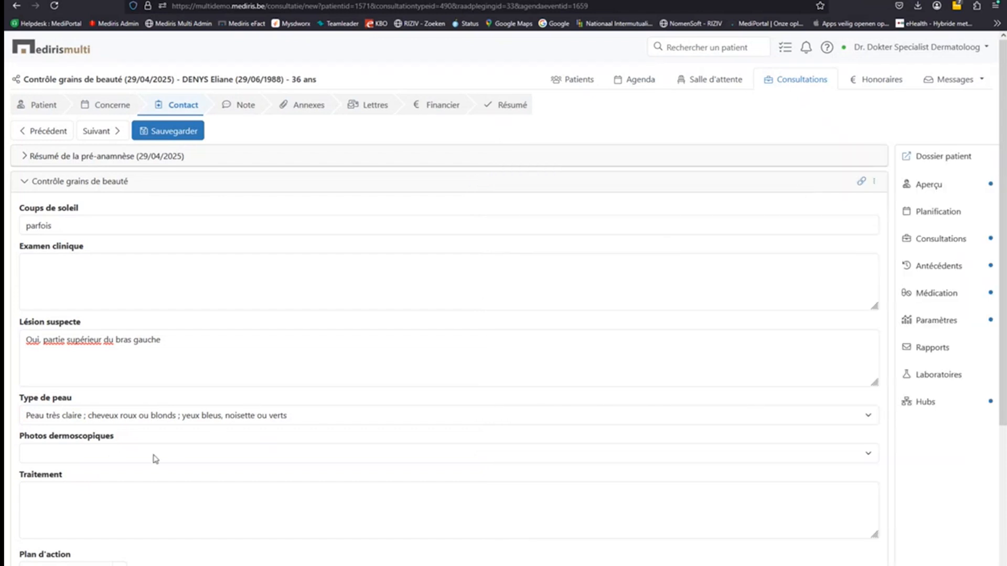
scroll(131, 482, "down", 1)
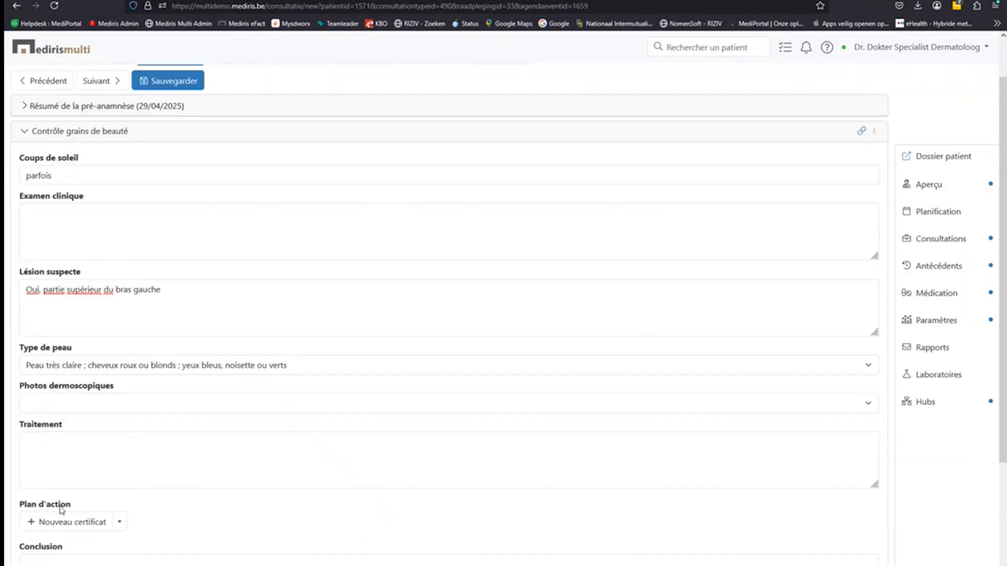
left_click(120, 524)
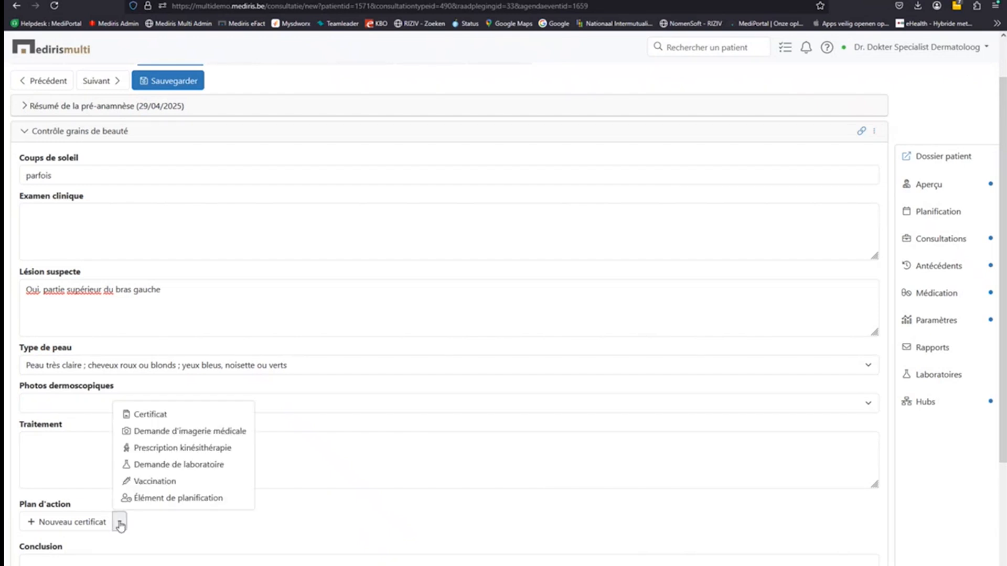
left_click(178, 466)
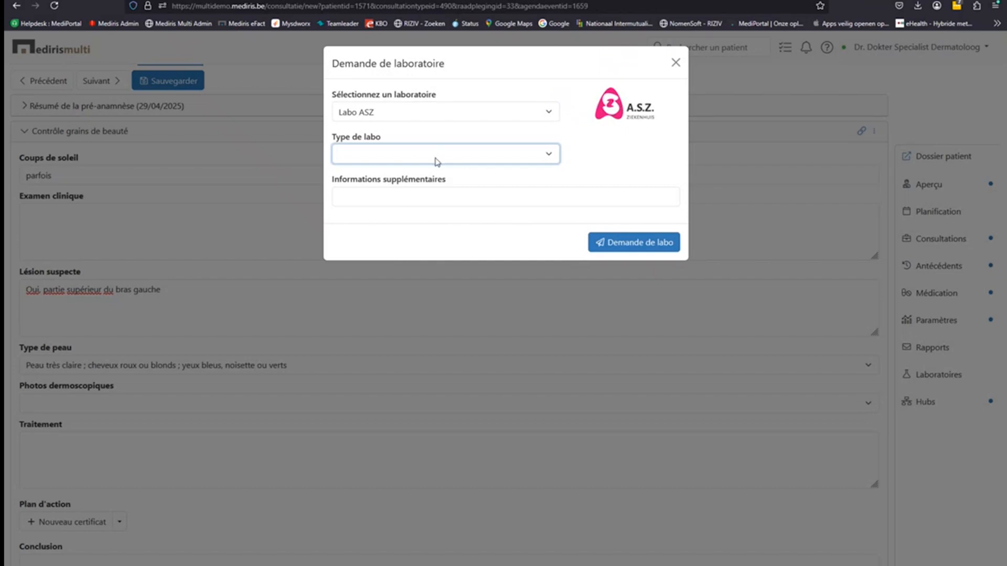
left_click(403, 153)
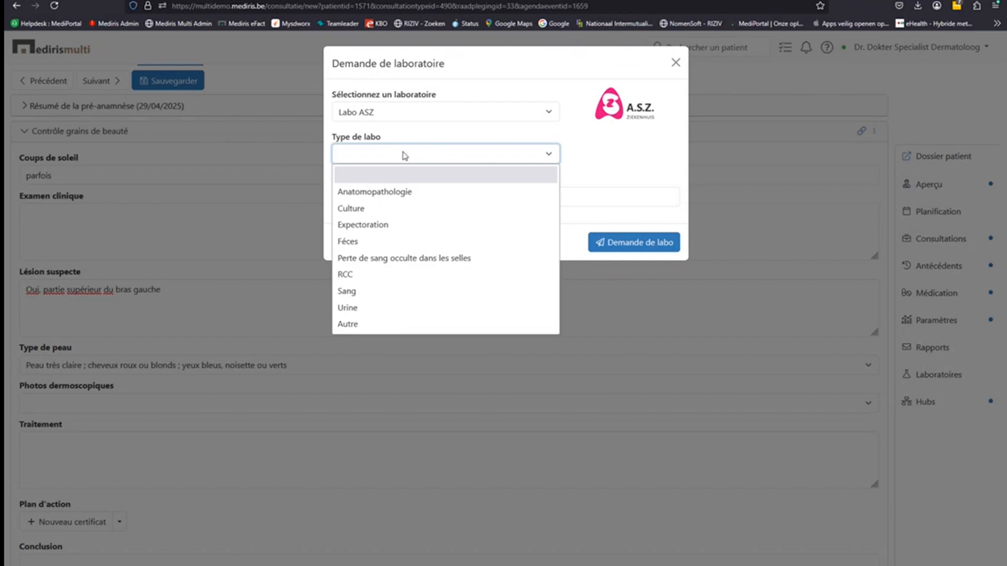
left_click(410, 191)
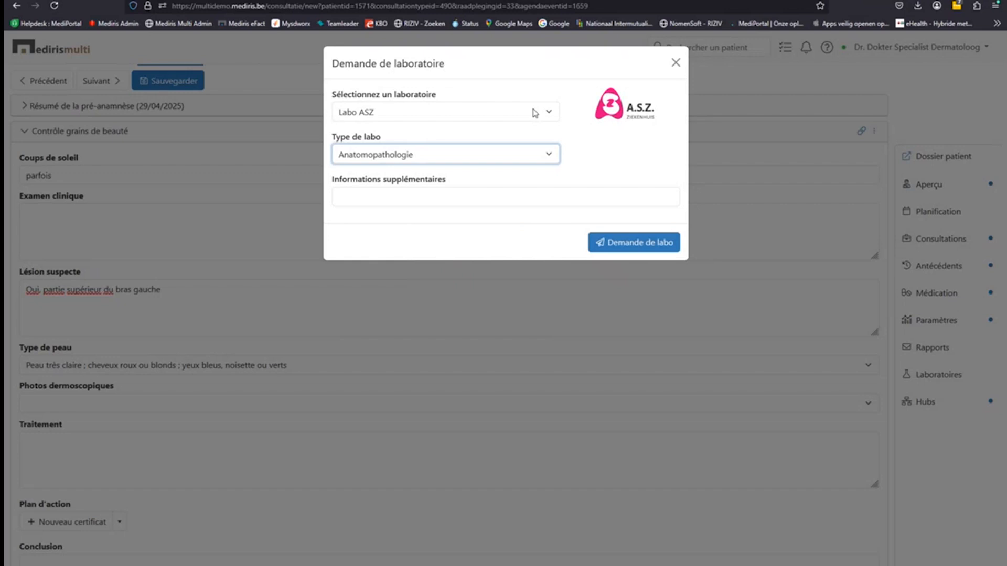
left_click(676, 63)
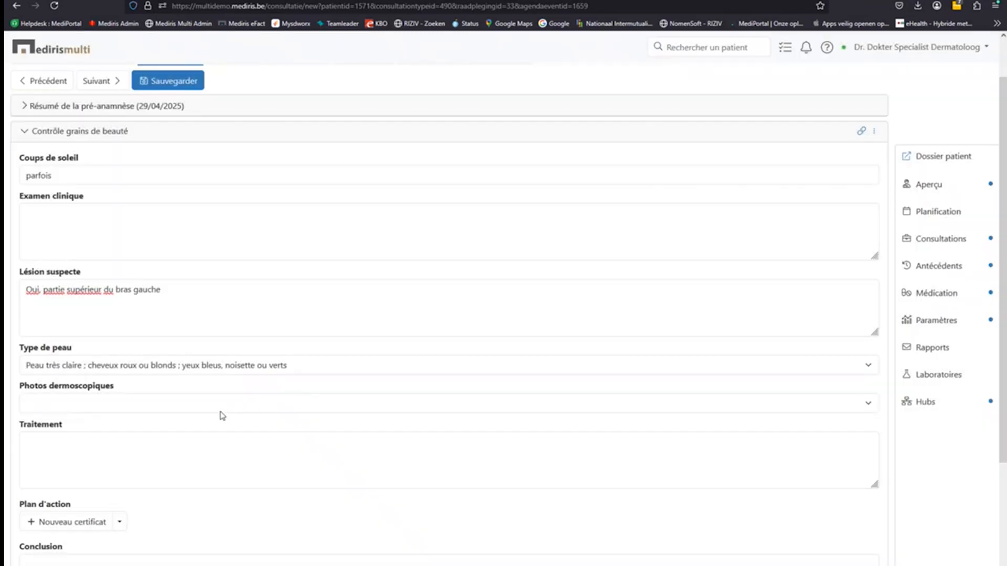
- Create a Certificat d'incapacité for illness from 29/04/2025 to 05/05/2025, keeping digital signing on
scroll(155, 498, "down", 1)
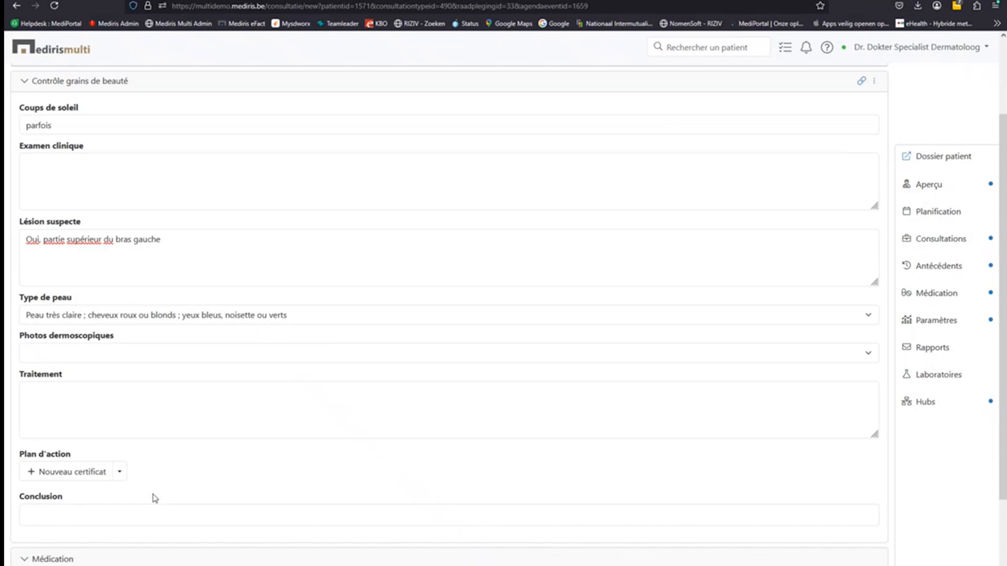
left_click(121, 473)
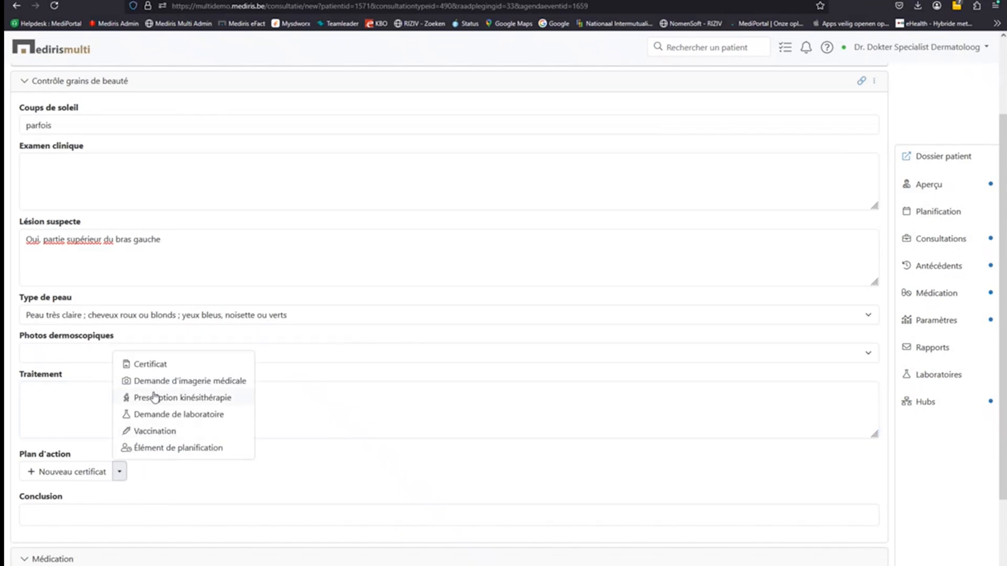
left_click(154, 367)
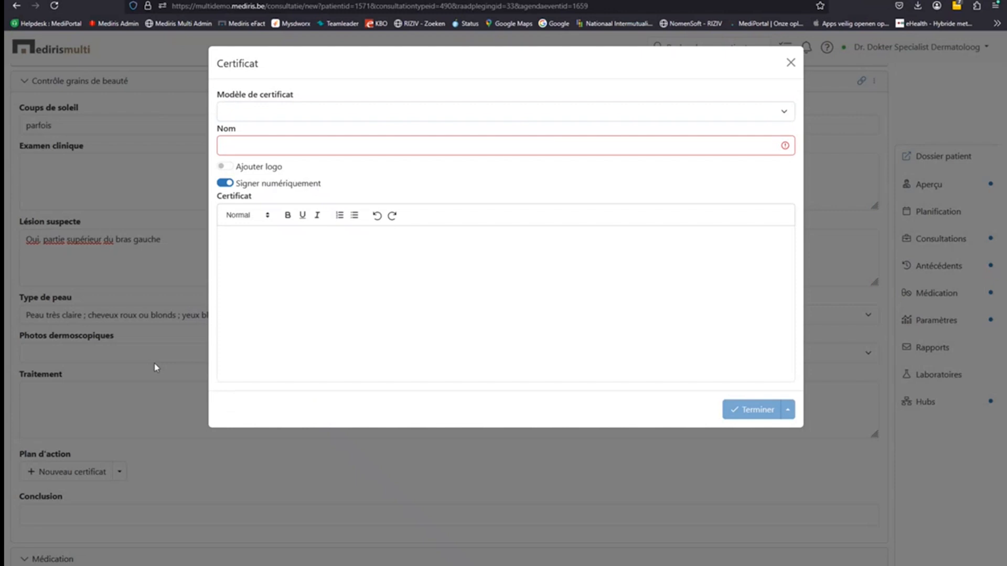
left_click(316, 116)
left_click(306, 151)
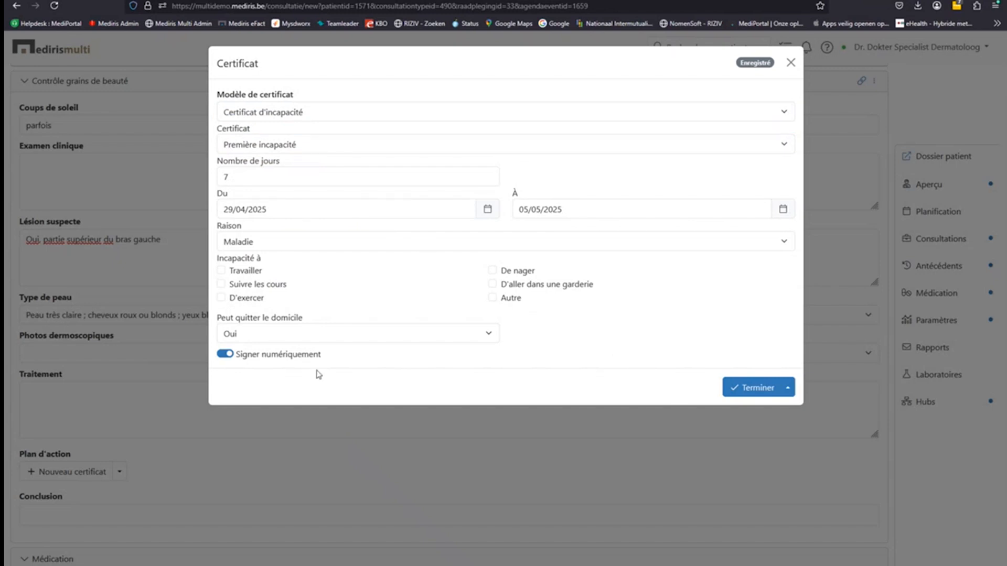
left_click(226, 355)
left_click(225, 355)
- Finish the incapacity certificate and send it to the patient by e-mail
left_click(788, 389)
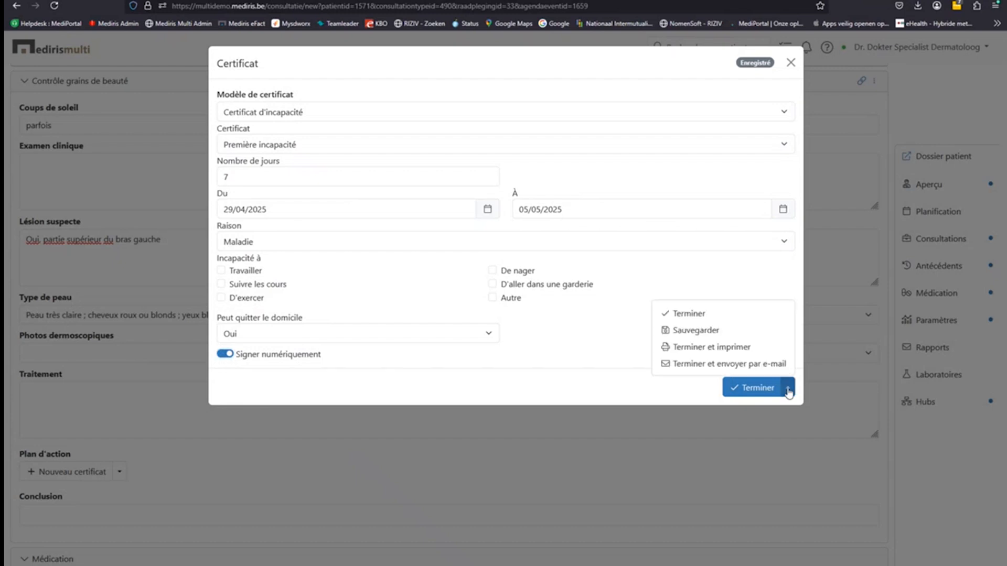
left_click(687, 365)
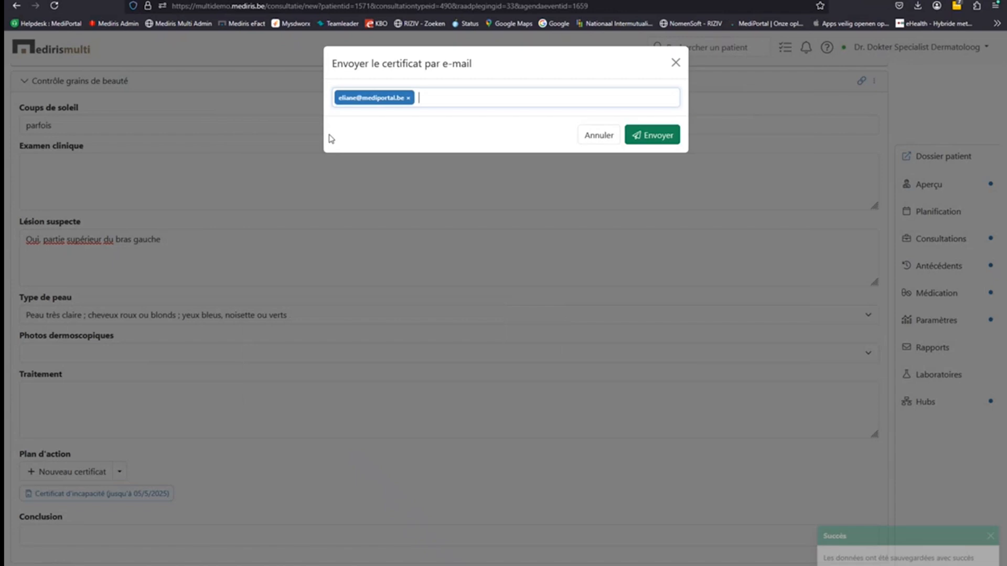
left_click(417, 101)
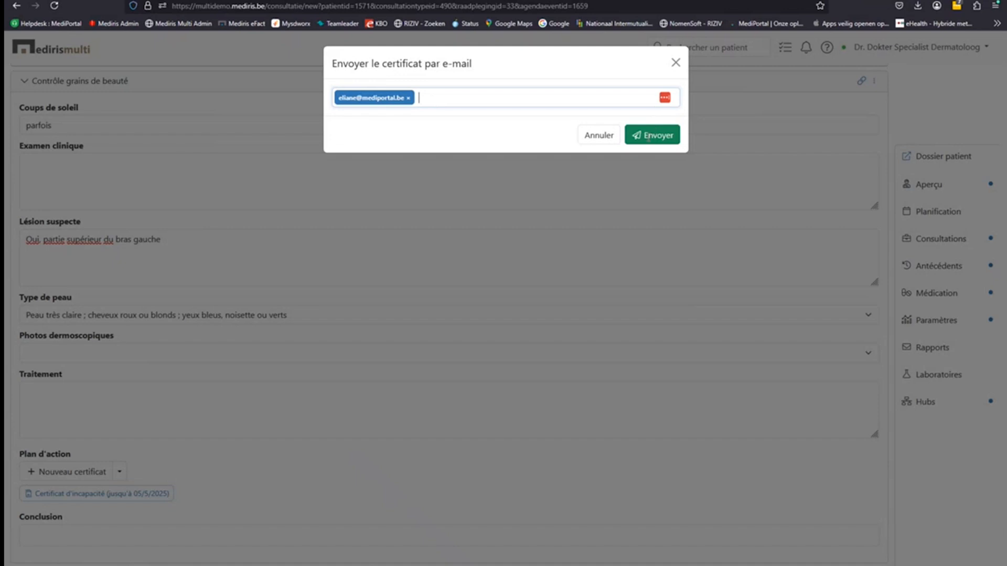
left_click(636, 136)
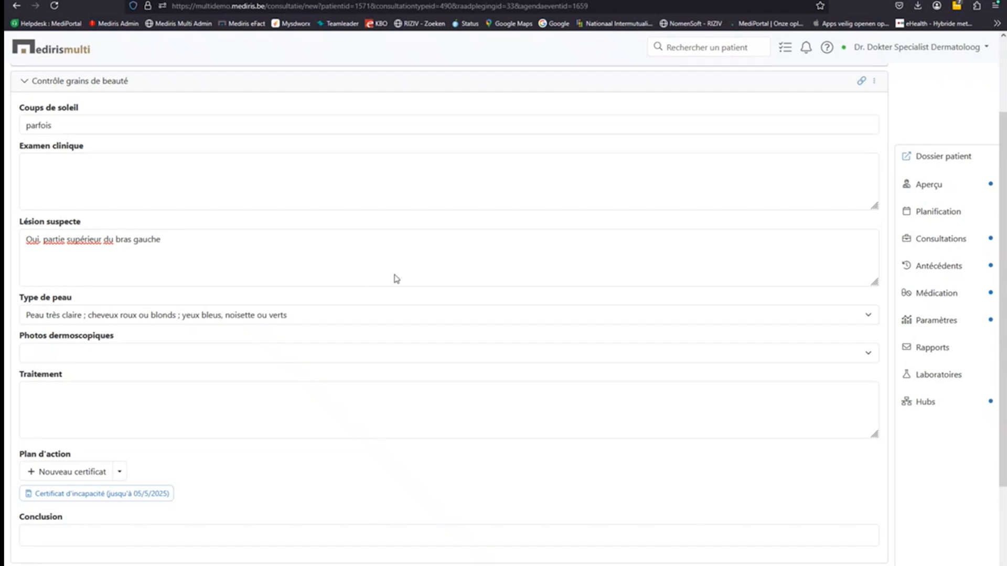
- Attach IMG_7240.jpeg from the patient's file to the consultation's Annexes
scroll(394, 278, "up", 1)
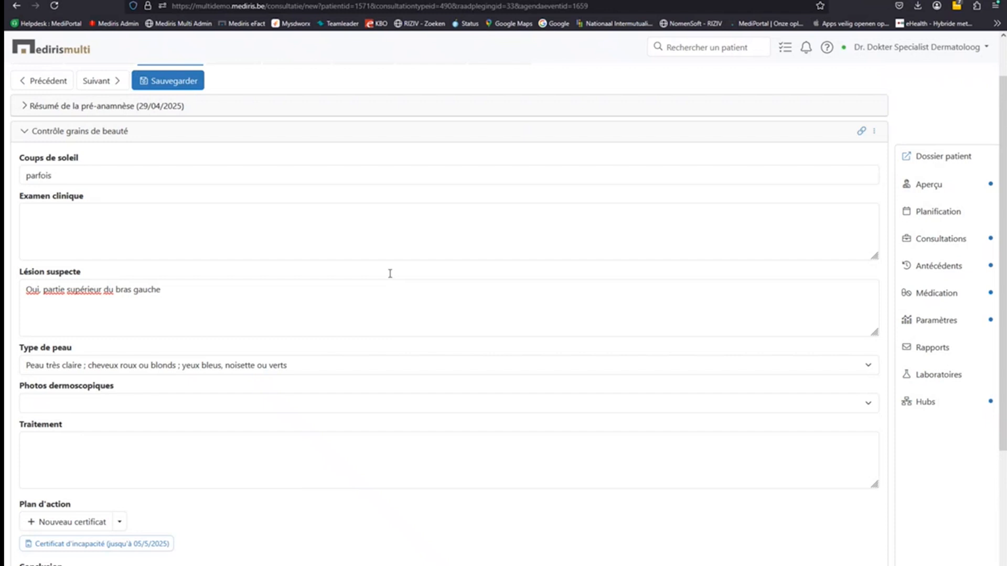
scroll(391, 278, "up", 1)
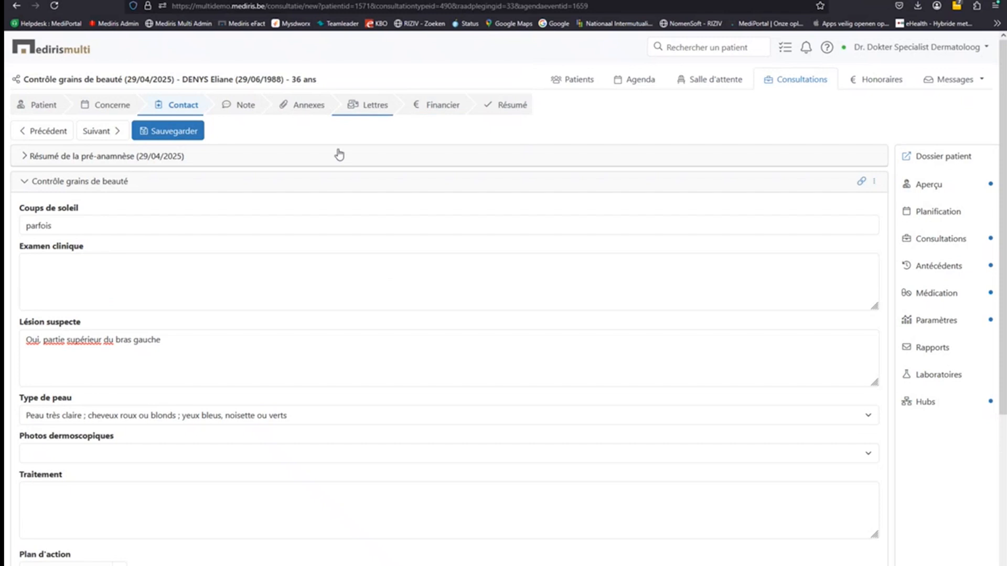
left_click(302, 112)
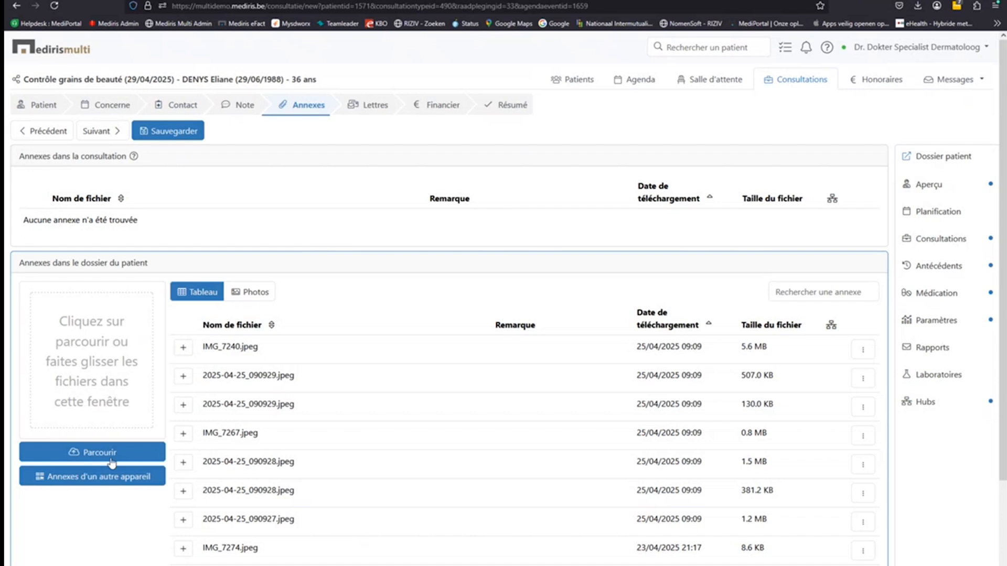
left_click(63, 483)
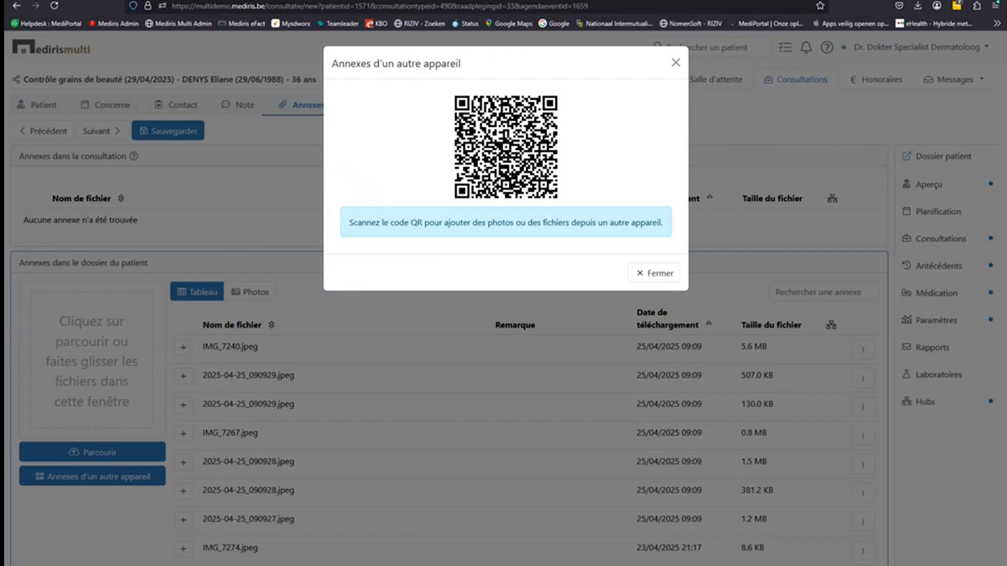
left_click(674, 65)
left_click(184, 348)
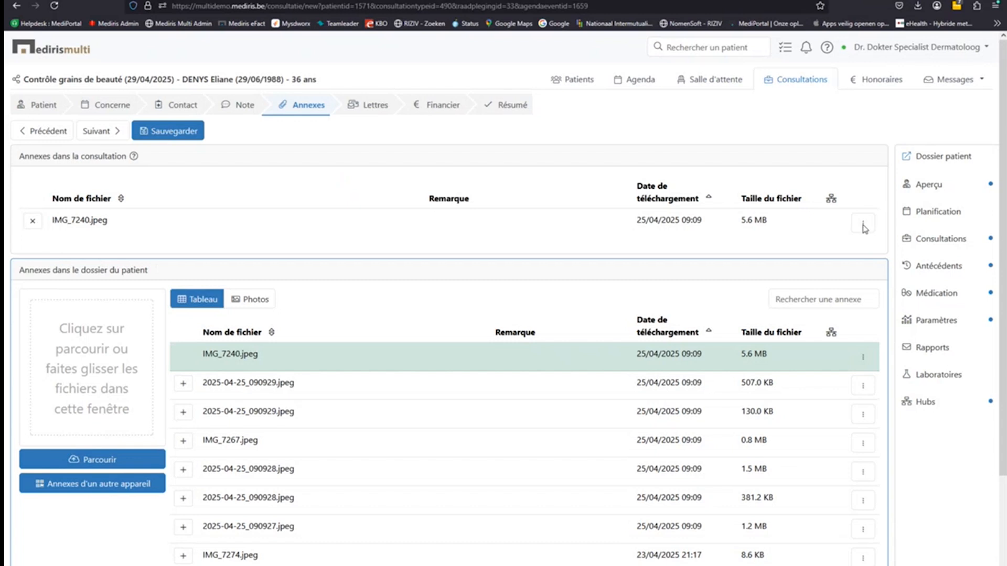
left_click(865, 229)
- Draw a red circle around the girl's head on IMG_7240.jpeg and save the annotation
left_click(882, 249)
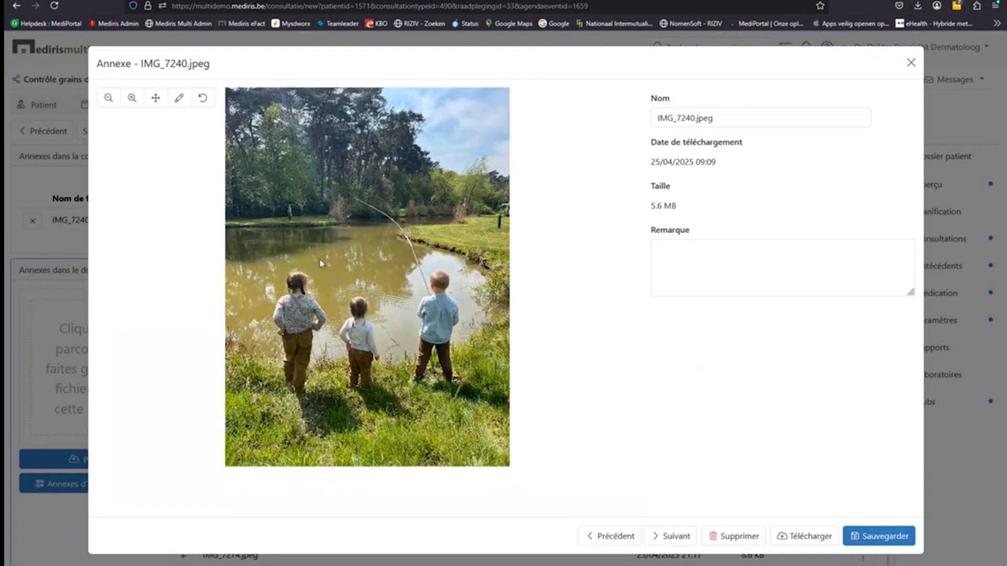
left_click(179, 98)
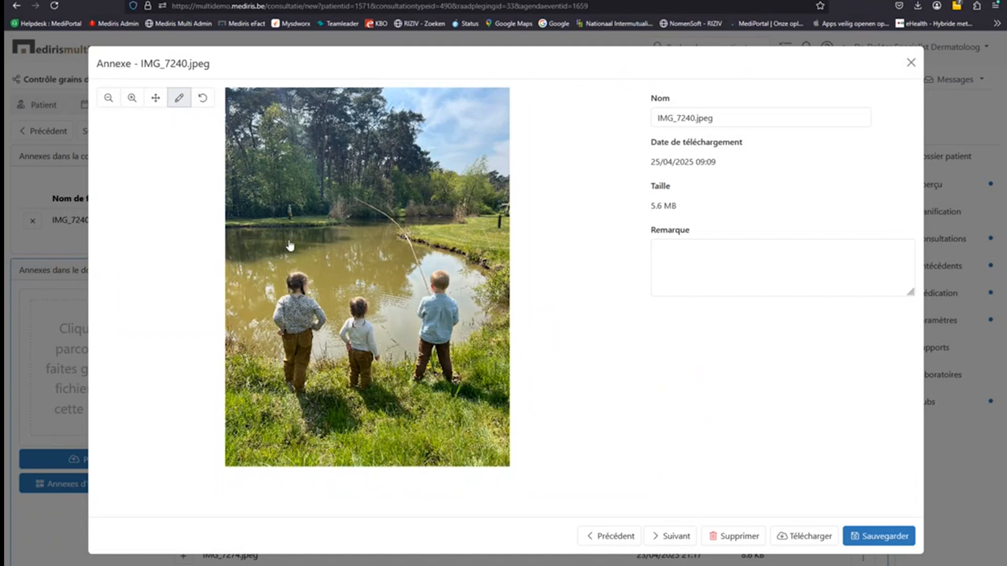
mouse_move(277, 253)
left_mouse_down()
mouse_move(288, 241)
mouse_move(282, 289)
mouse_move(308, 278)
mouse_move(292, 269)
left_mouse_up()
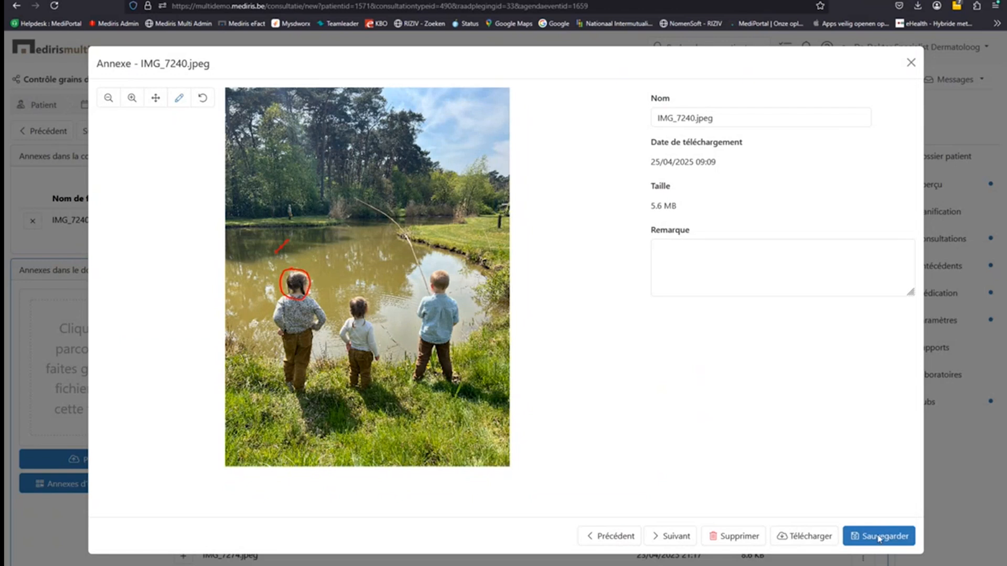
left_click(879, 537)
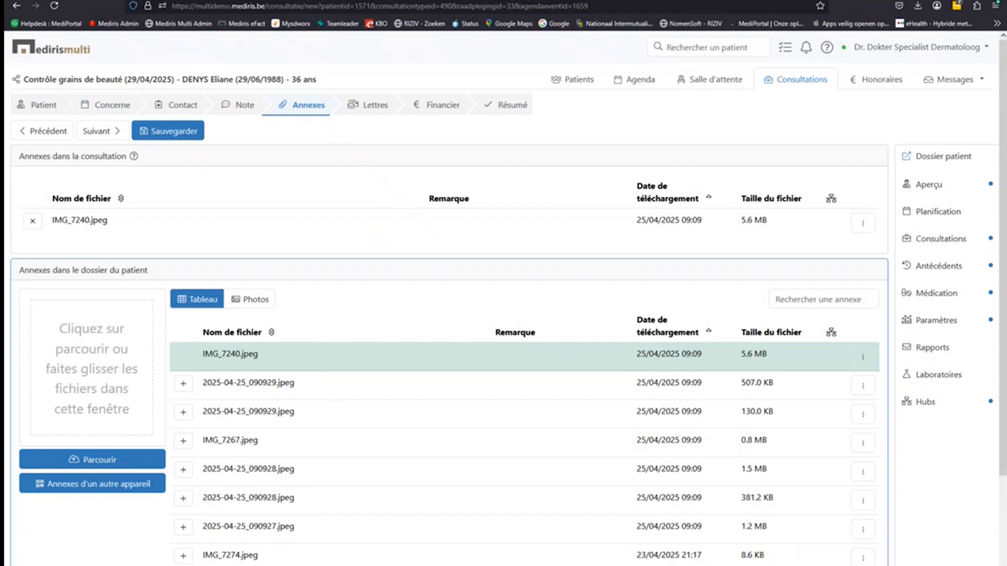
- Review the first referring provider's letter, then show the Financier page with €60,00 fees
left_click(370, 120)
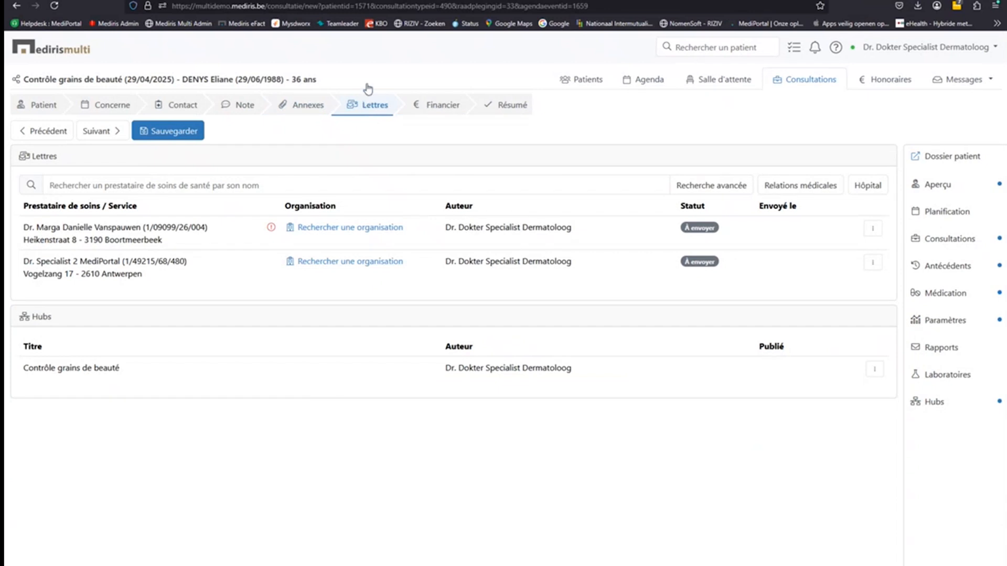
left_click(147, 190)
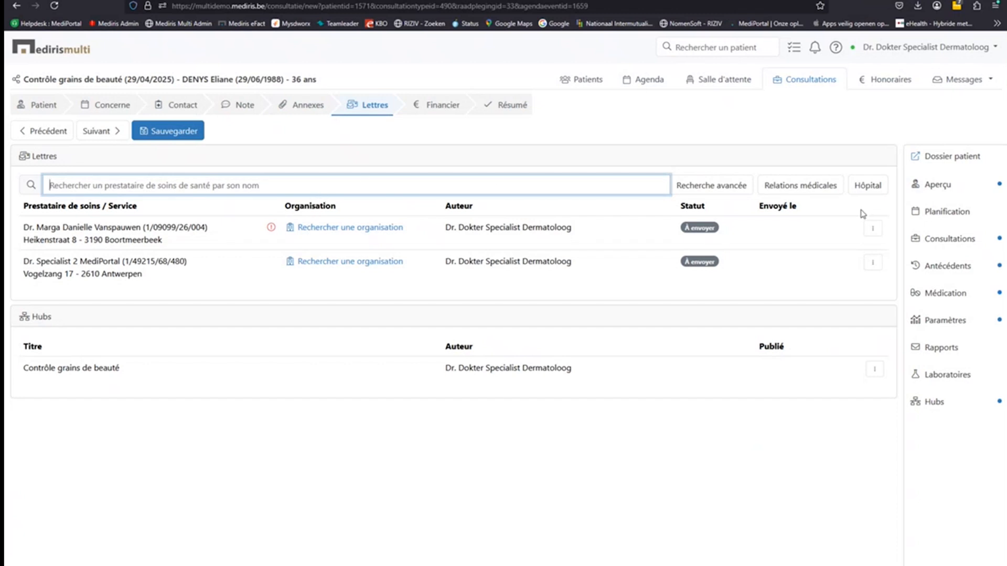
left_click(873, 229)
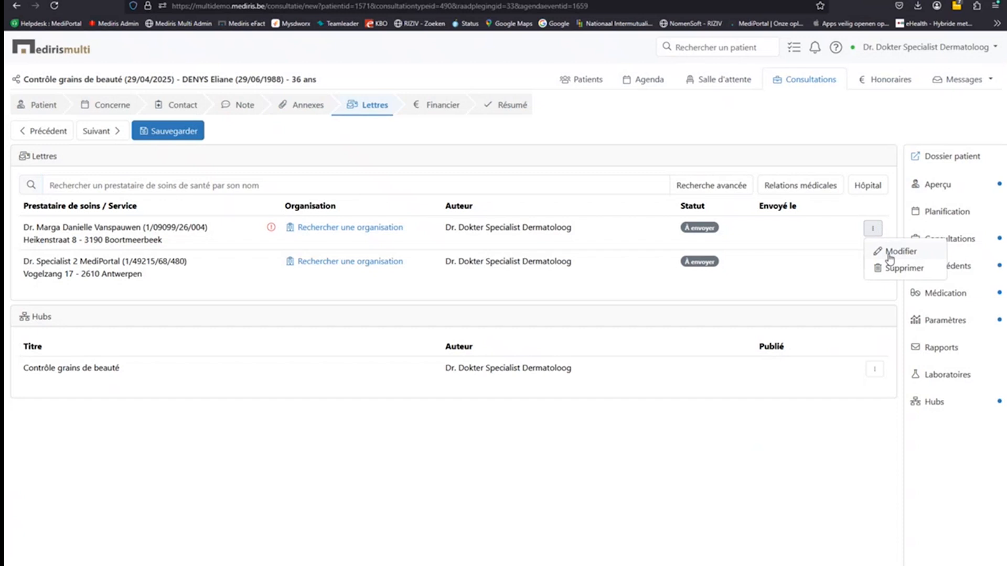
left_click(890, 253)
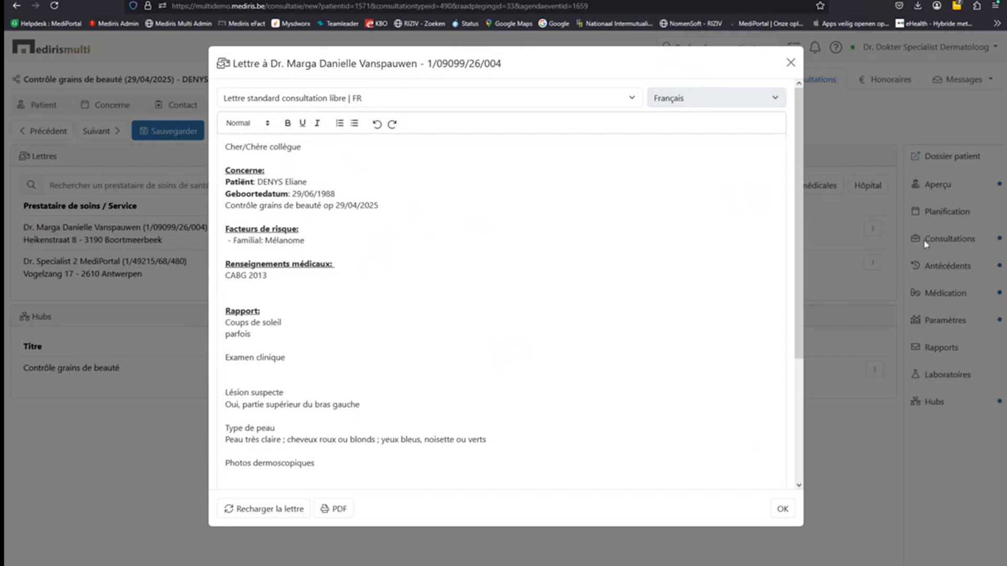
left_click(790, 64)
left_click(435, 108)
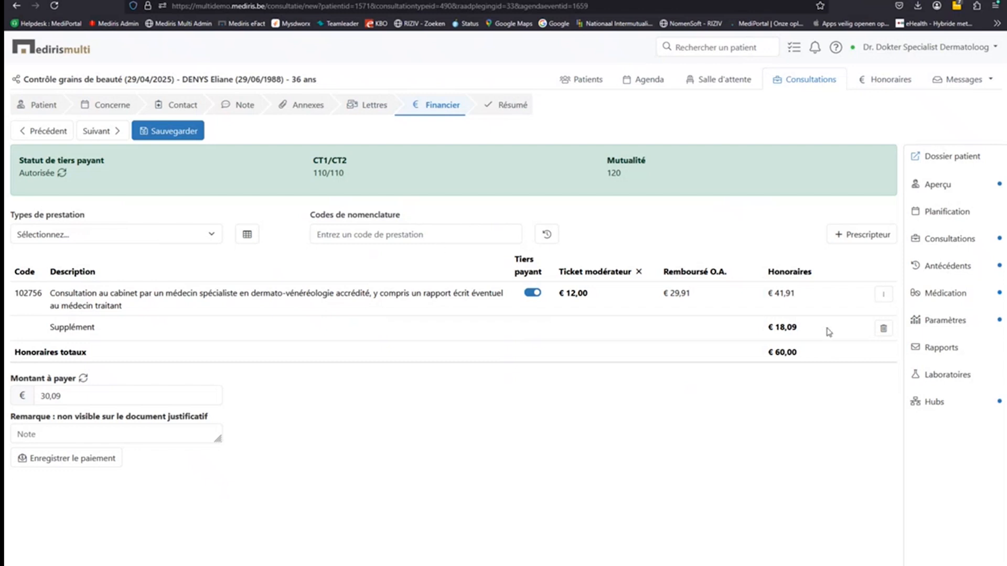
- Record the €30,09 Bancontact payment and bring up the consultation's Résumé summary
left_click_drag(799, 329, 763, 329)
left_click_drag(515, 256, 539, 270)
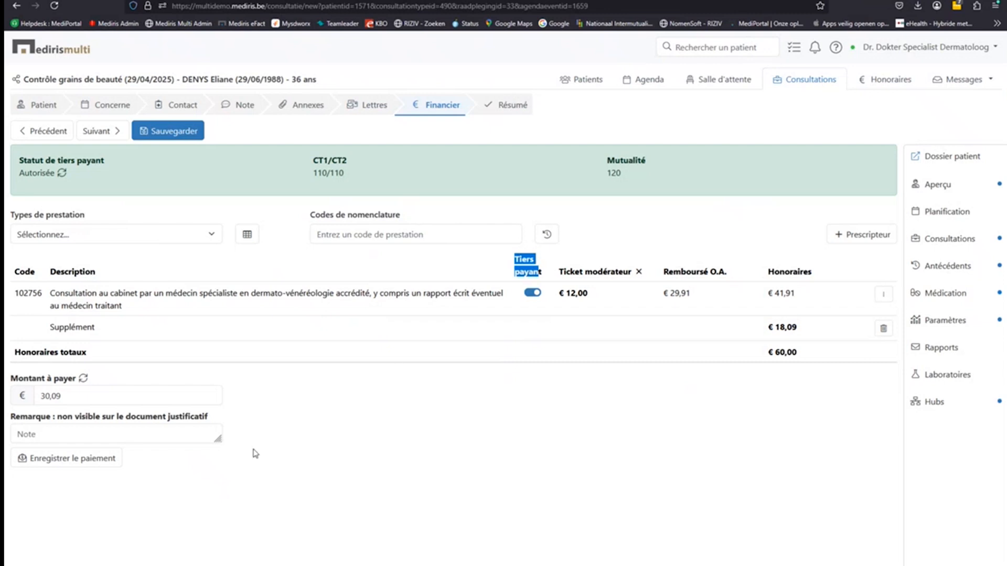
left_click(74, 463)
left_click(73, 463)
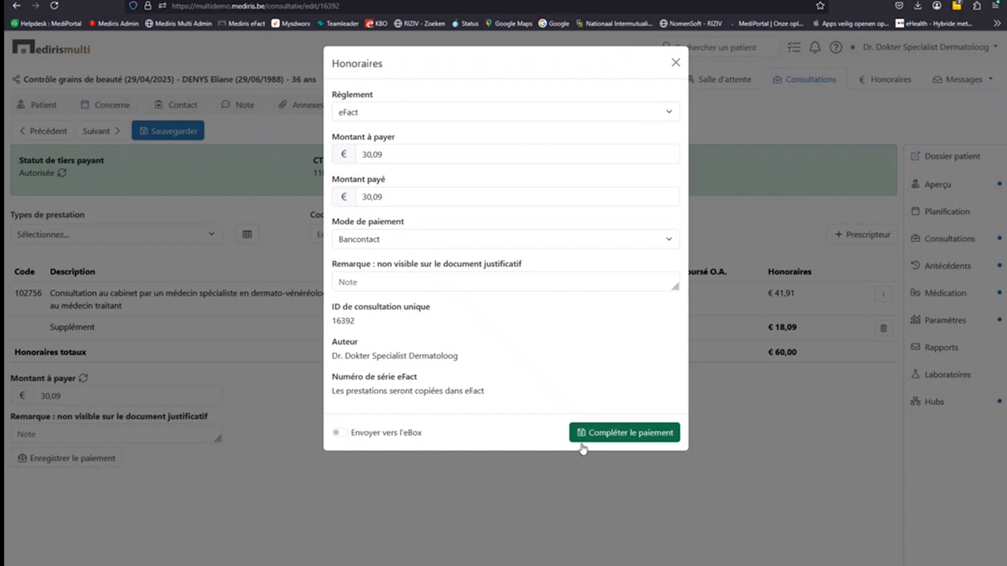
left_click(608, 437)
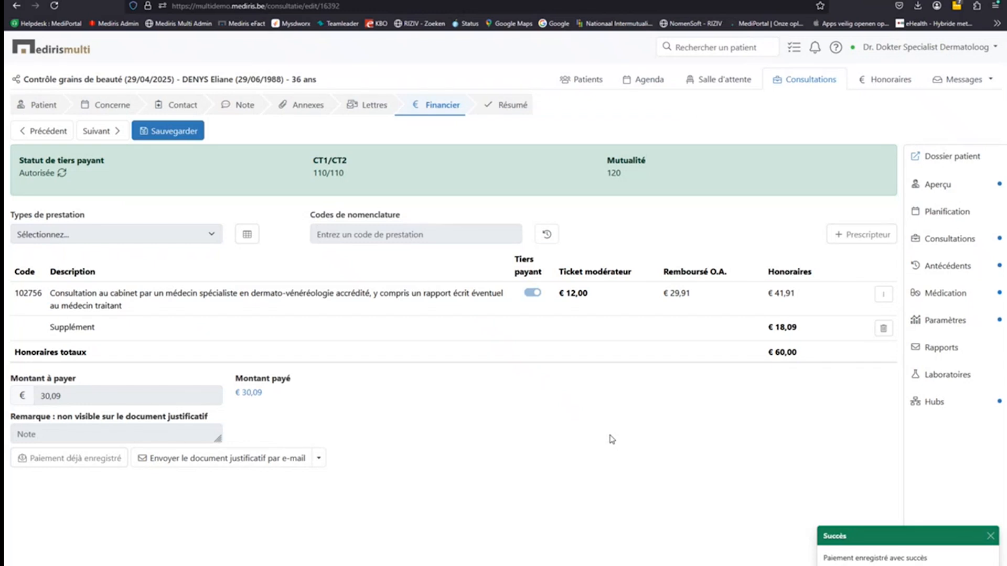
left_click(512, 109)
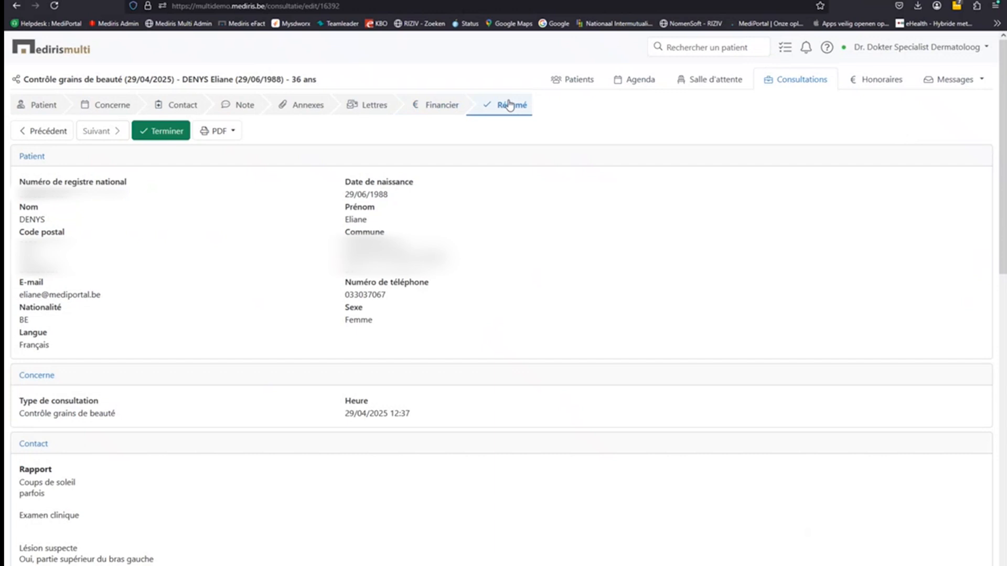
- Terminate the consultation with 'Publier ce rapport sur les hubs' on and electronic letter sending off
left_click(165, 134)
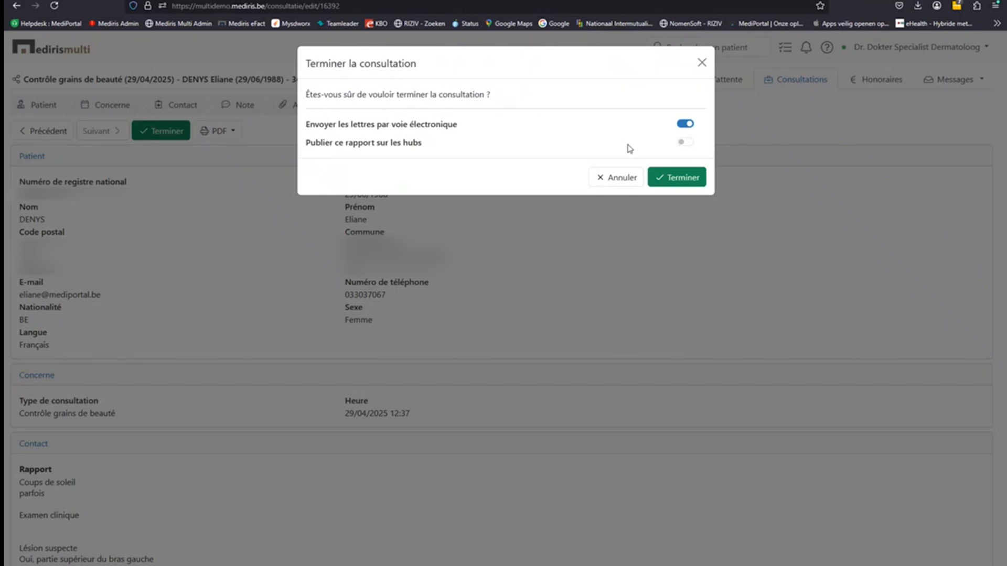
left_click(688, 146)
left_click(684, 126)
left_click(674, 184)
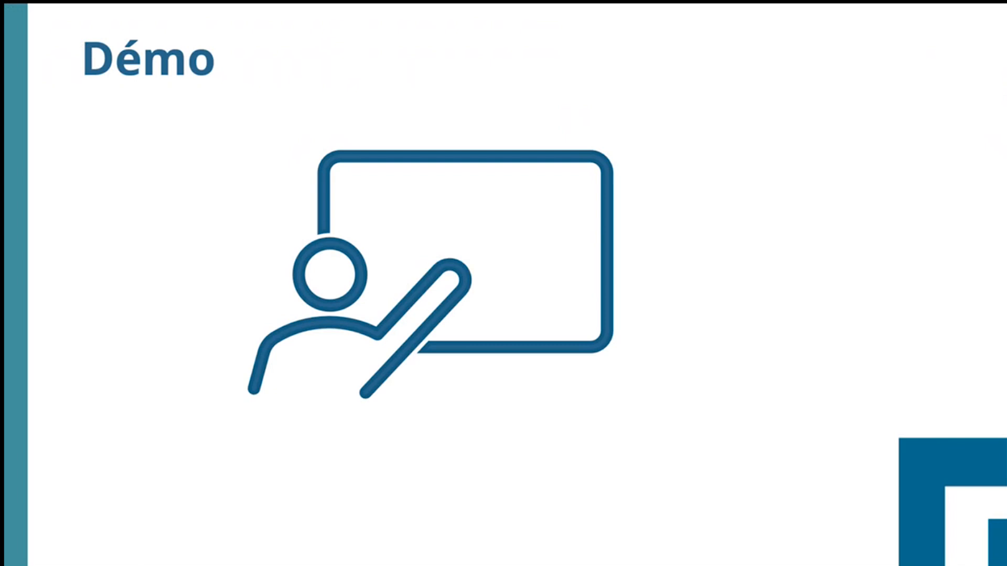
left_click(653, 298)
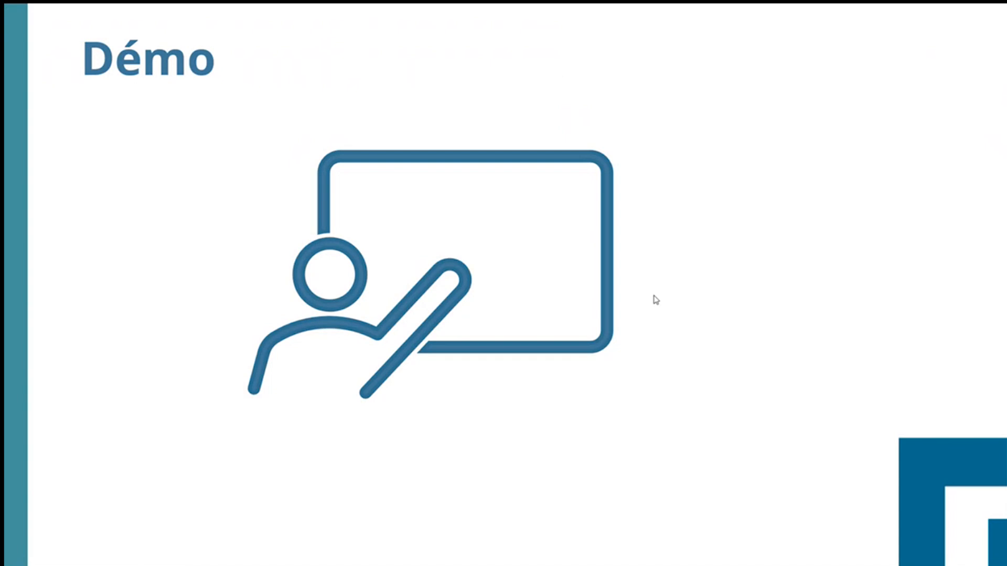